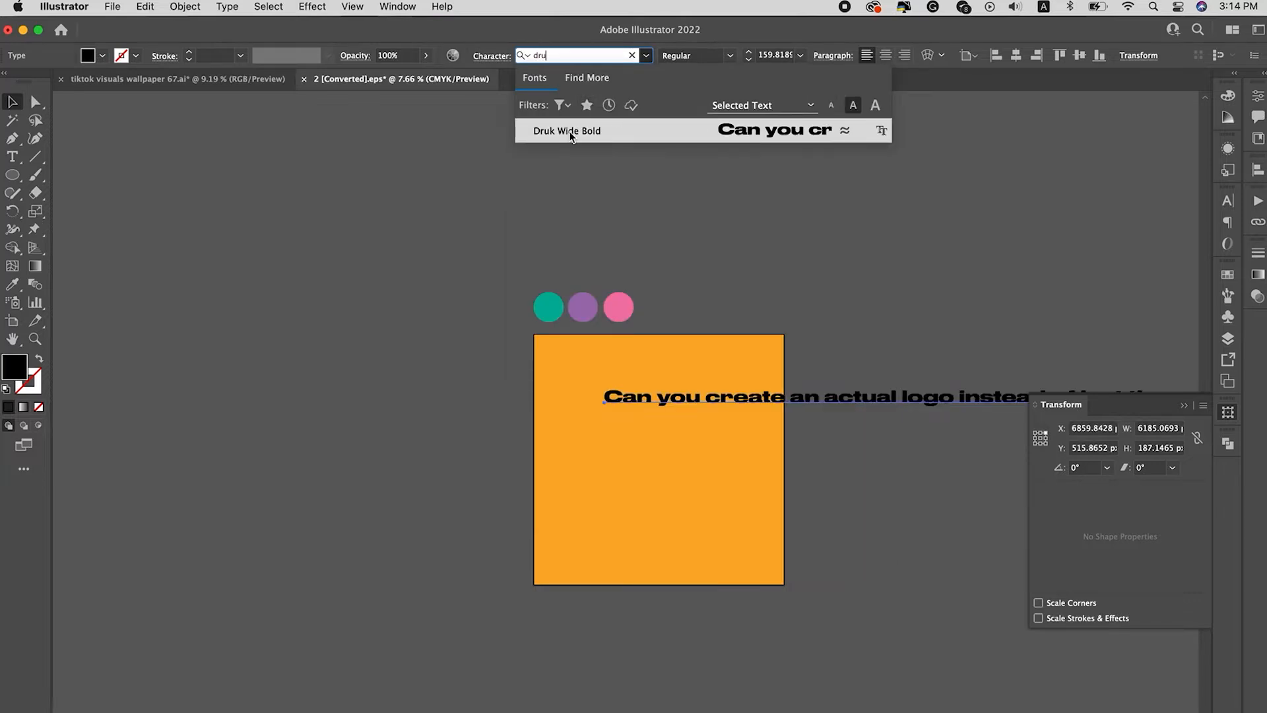
Step: Set the sentence in Druk Wide Bold with all caps and move it up and left over the orange square
key(Return)
drag(776, 407, 739, 395)
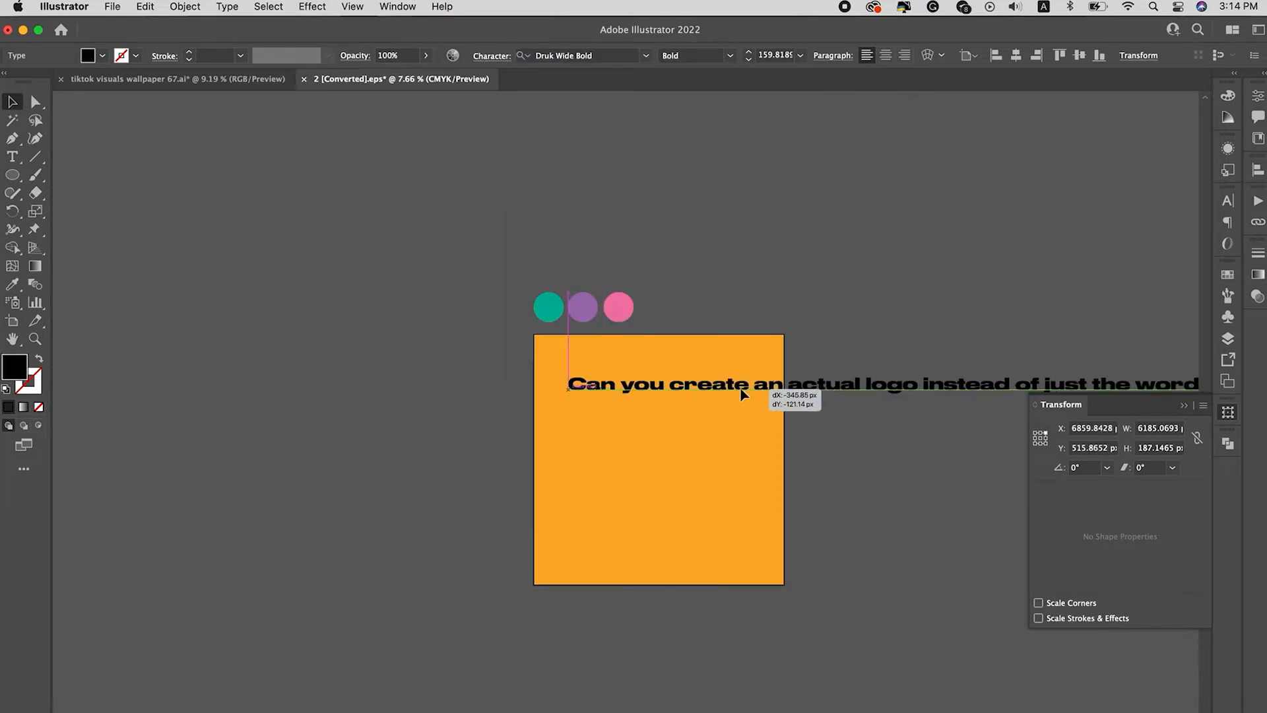
click(1227, 200)
click(1043, 349)
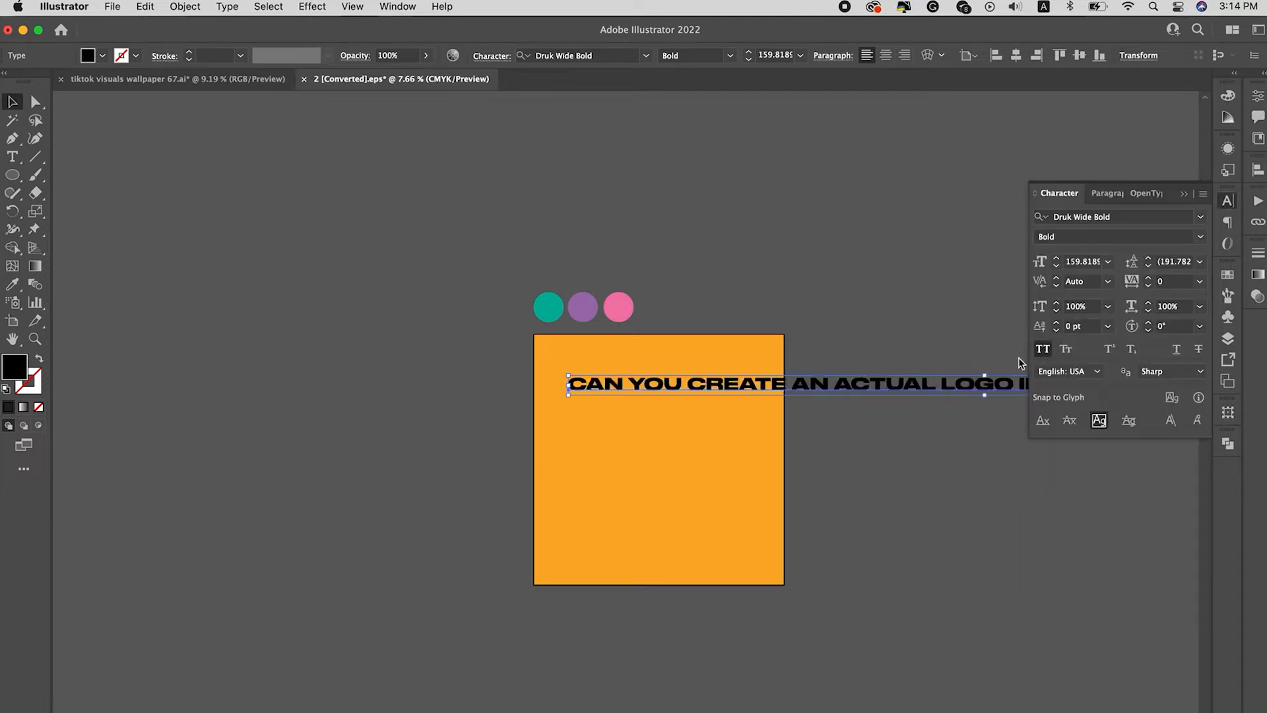
Step: Reduce the font size of the whole sentence to 110 pt
double_click(697, 383)
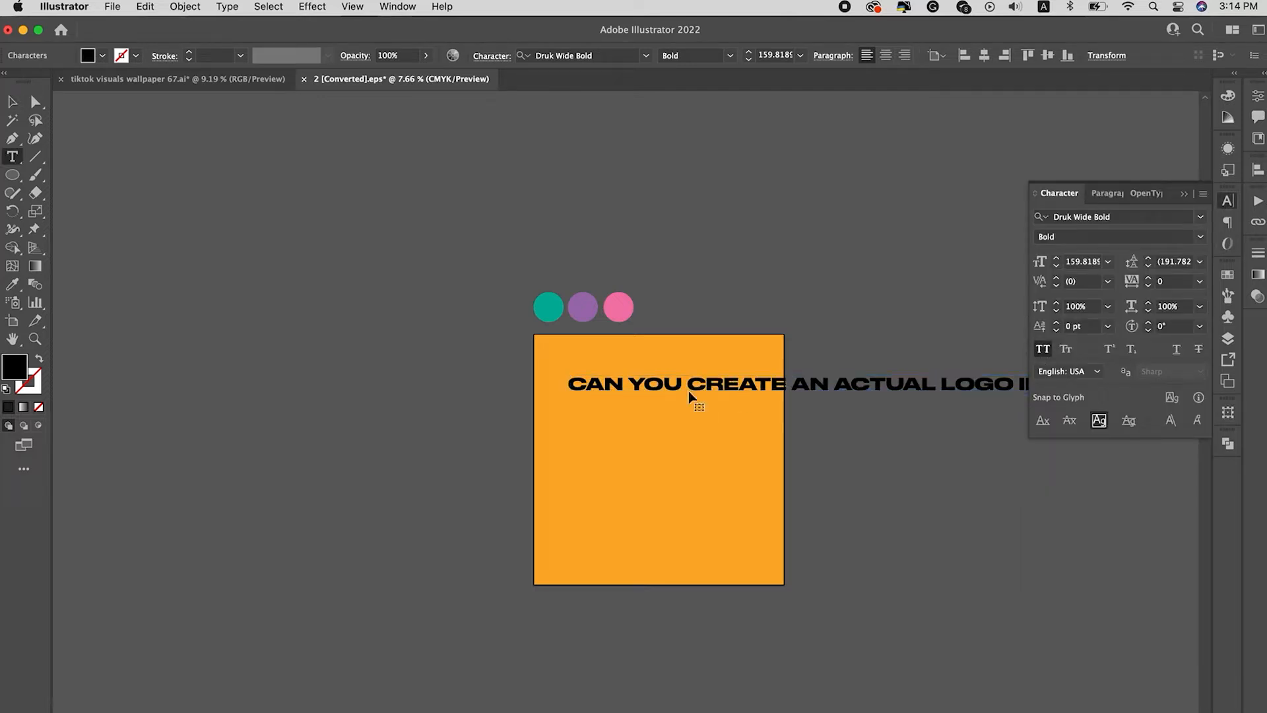
key(super+a)
click(1056, 267)
click(1056, 267)
click(1056, 267)
click(1056, 267)
click(1056, 267)
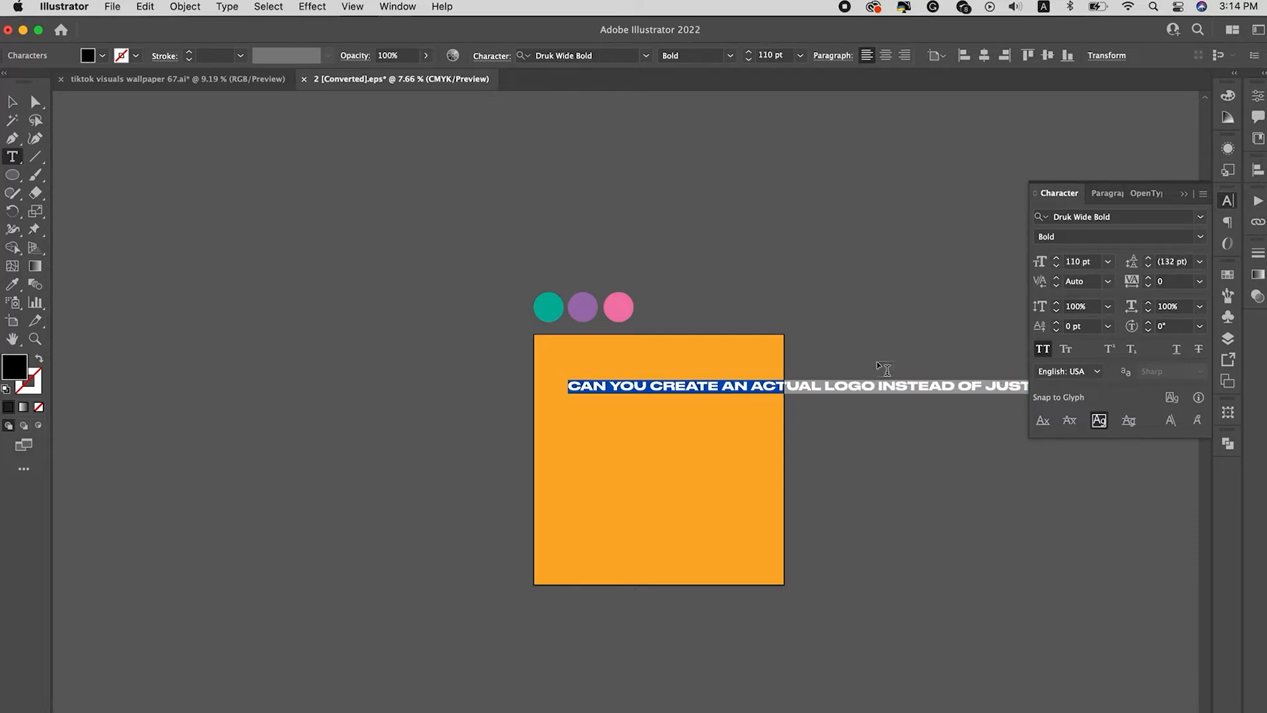
Step: Break the sentence into four lines, with line breaks after "AN", "LOGO" and "THE"
click(748, 383)
key(Return)
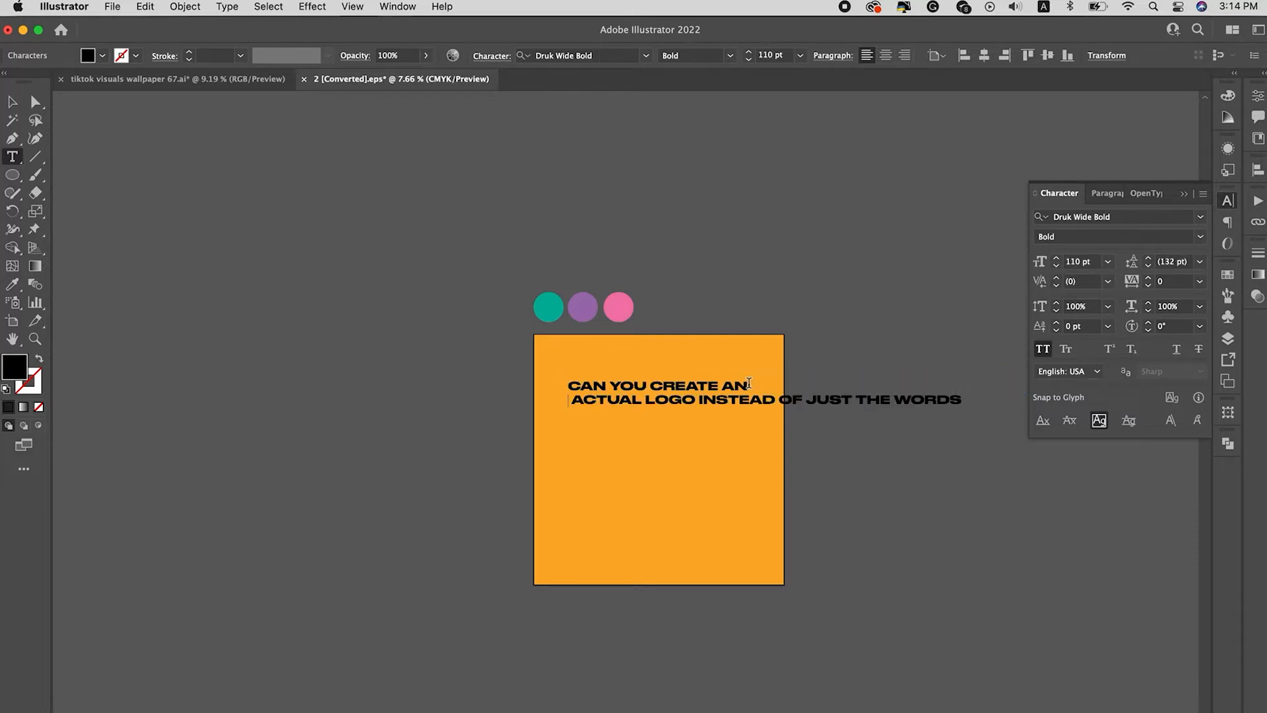
click(696, 400)
key(Return)
click(769, 412)
key(Return)
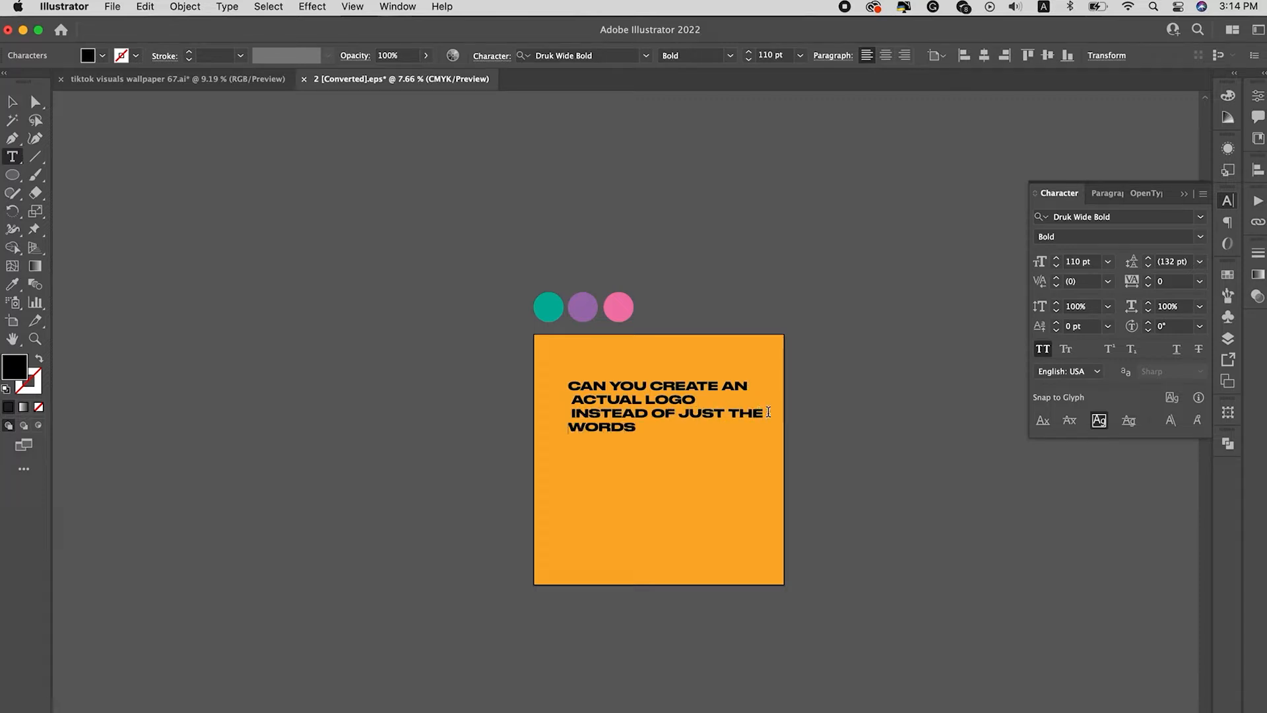
Step: Center-align the paragraph and center the text block horizontally and vertically on the artboard
key(cmd+a)
click(883, 55)
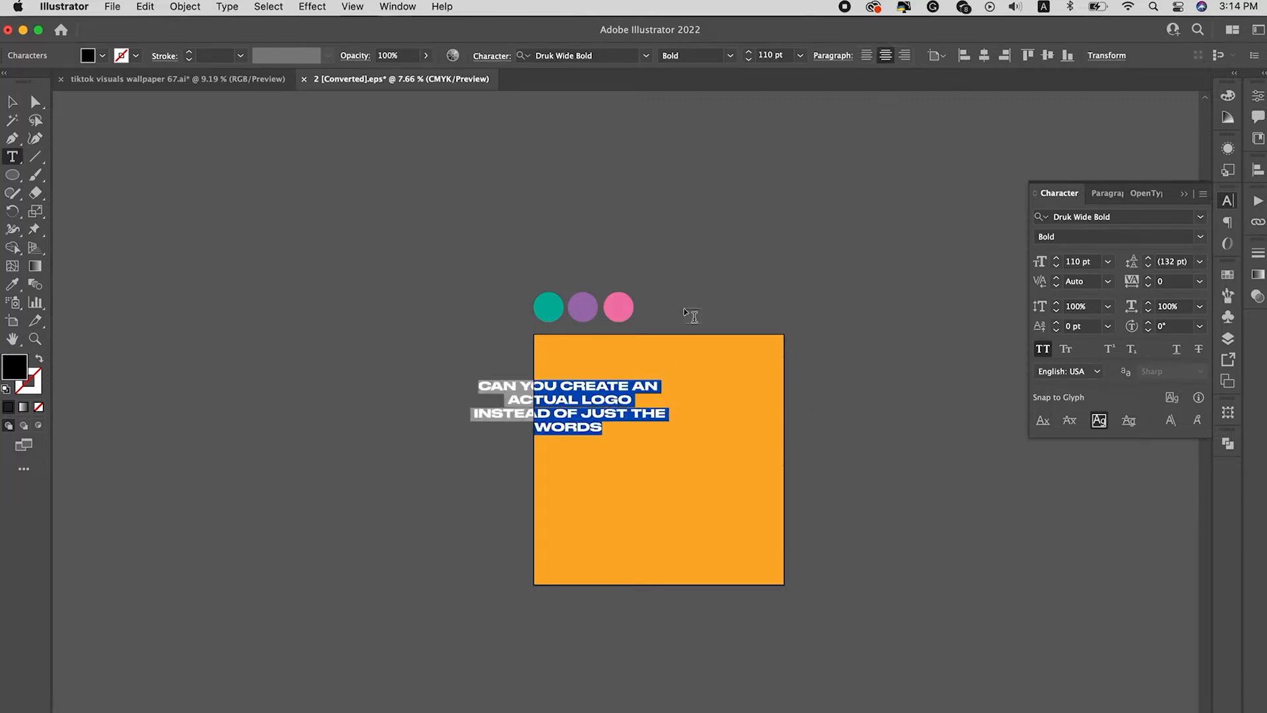
click(509, 400)
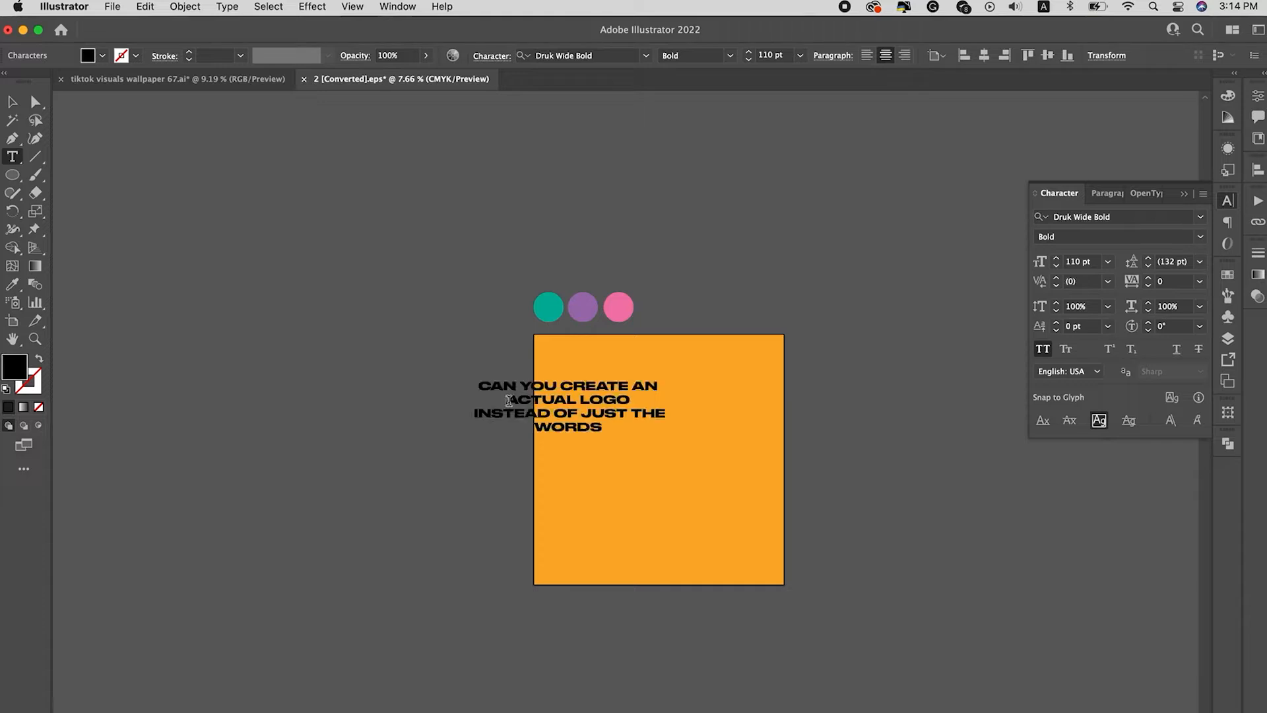
click(12, 102)
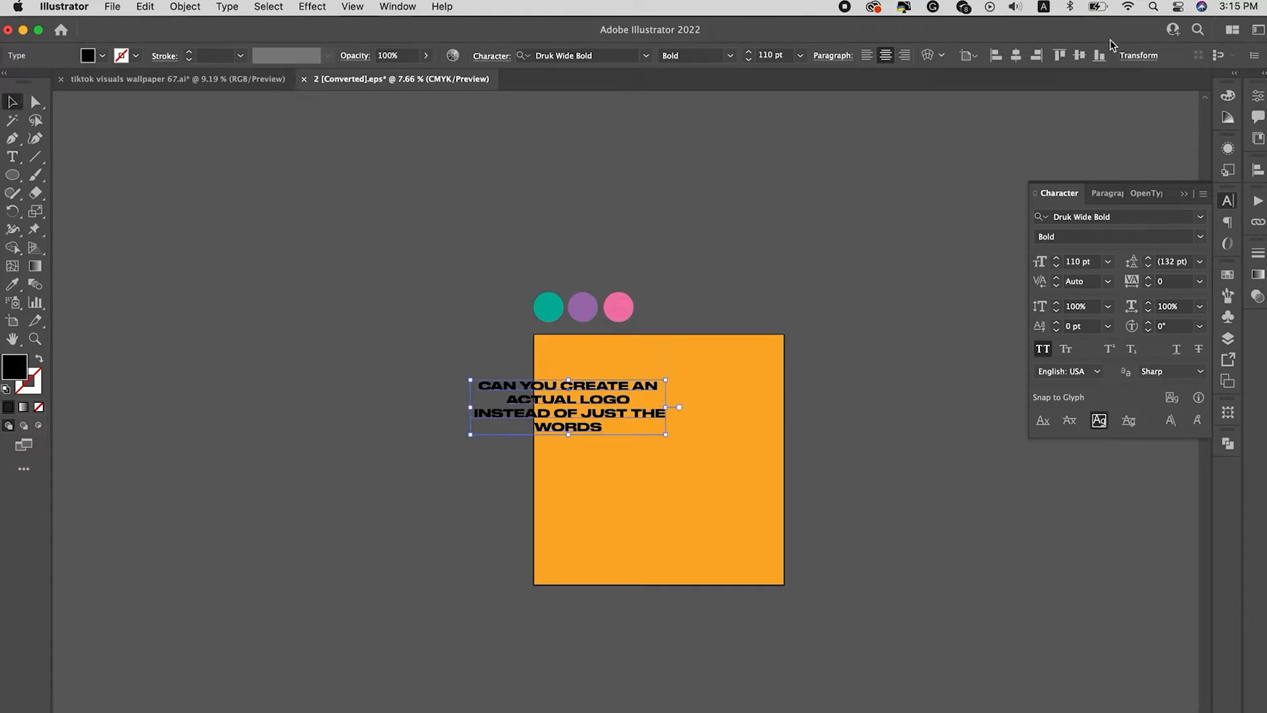
click(1016, 55)
click(1079, 55)
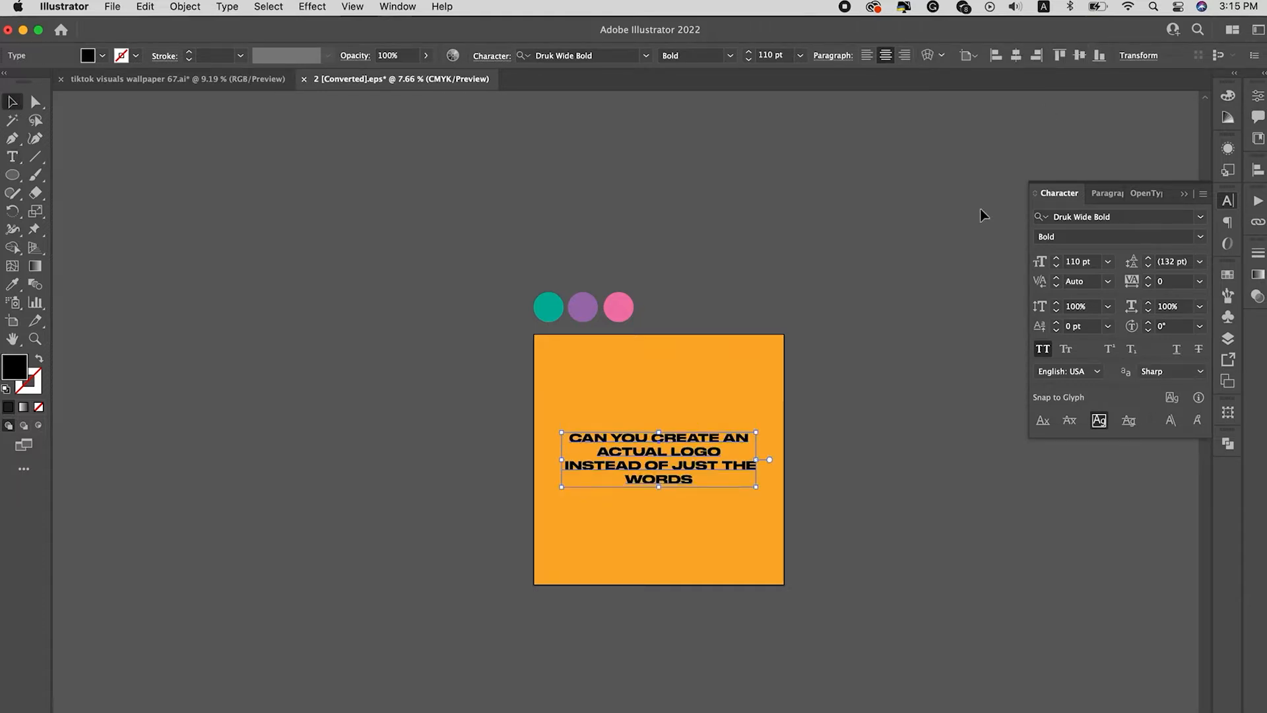
Step: Scale the text block up to a font size of about 146 pt and put "JUST THE" on its own line
drag(756, 434, 790, 401)
double_click(678, 467)
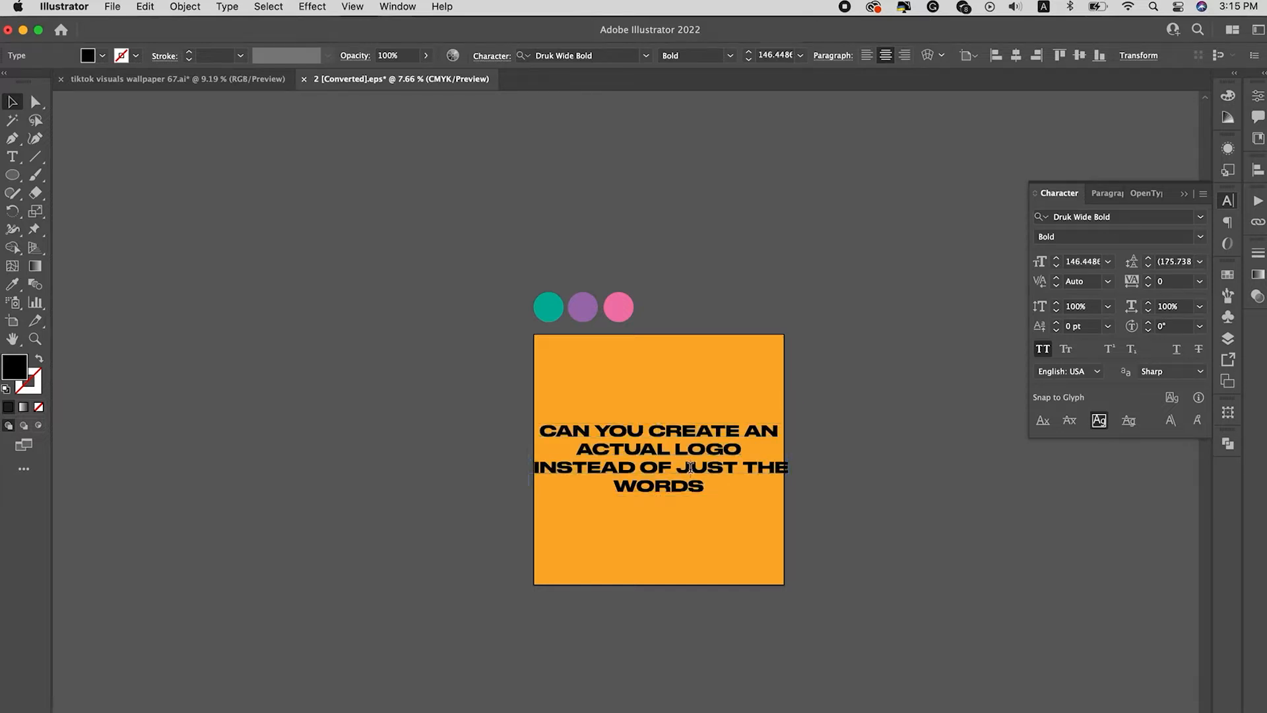
key(Return)
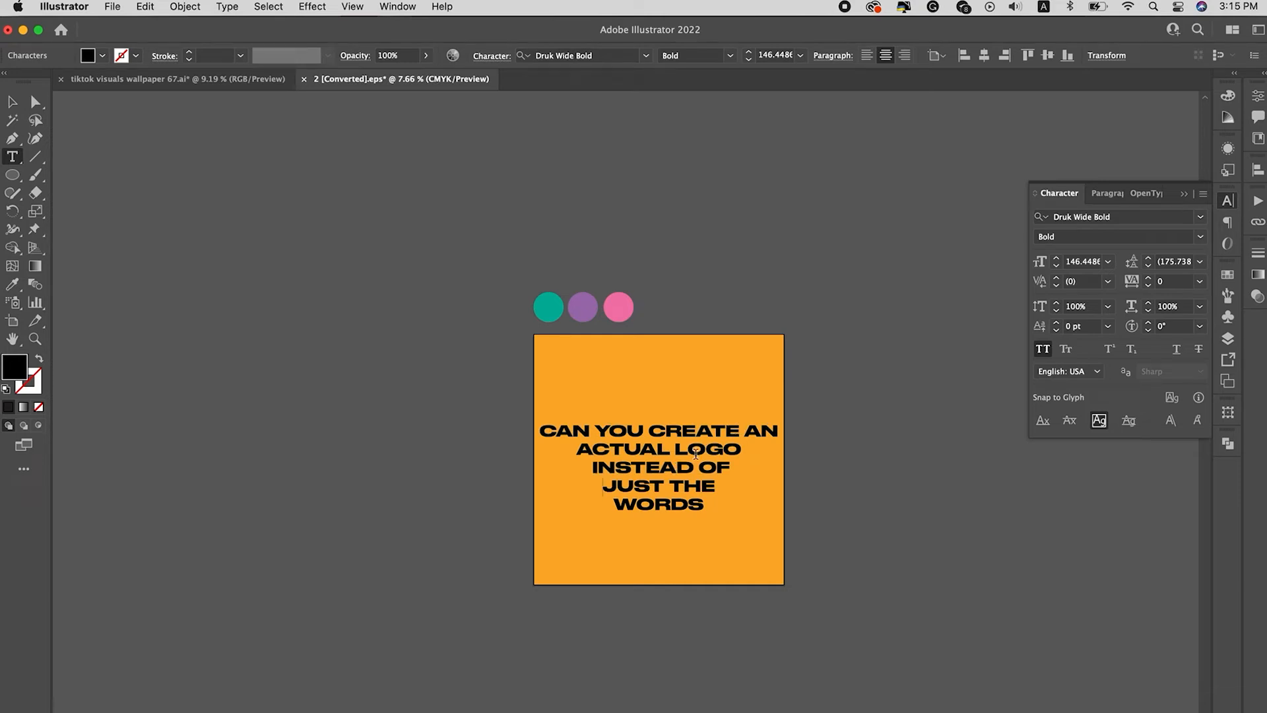
Step: Enlarge the "ACTUAL LOGO" line to 210 pt
drag(739, 450, 574, 450)
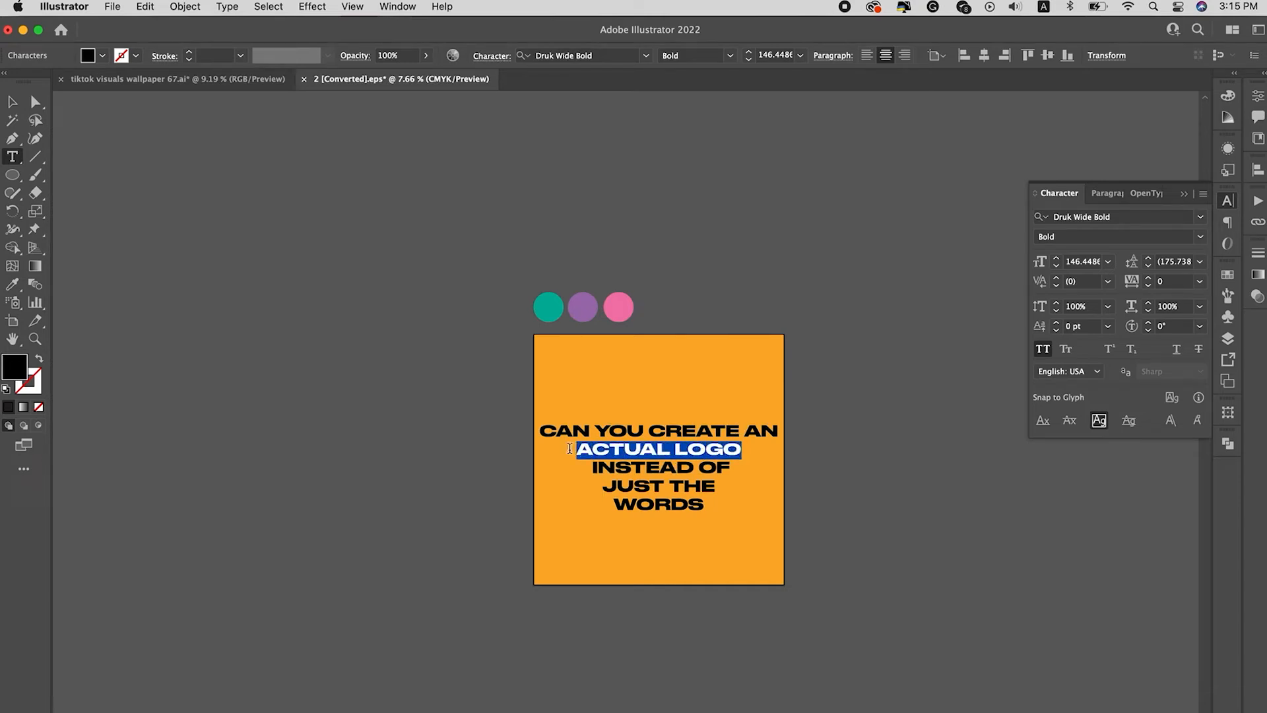
click(1057, 258)
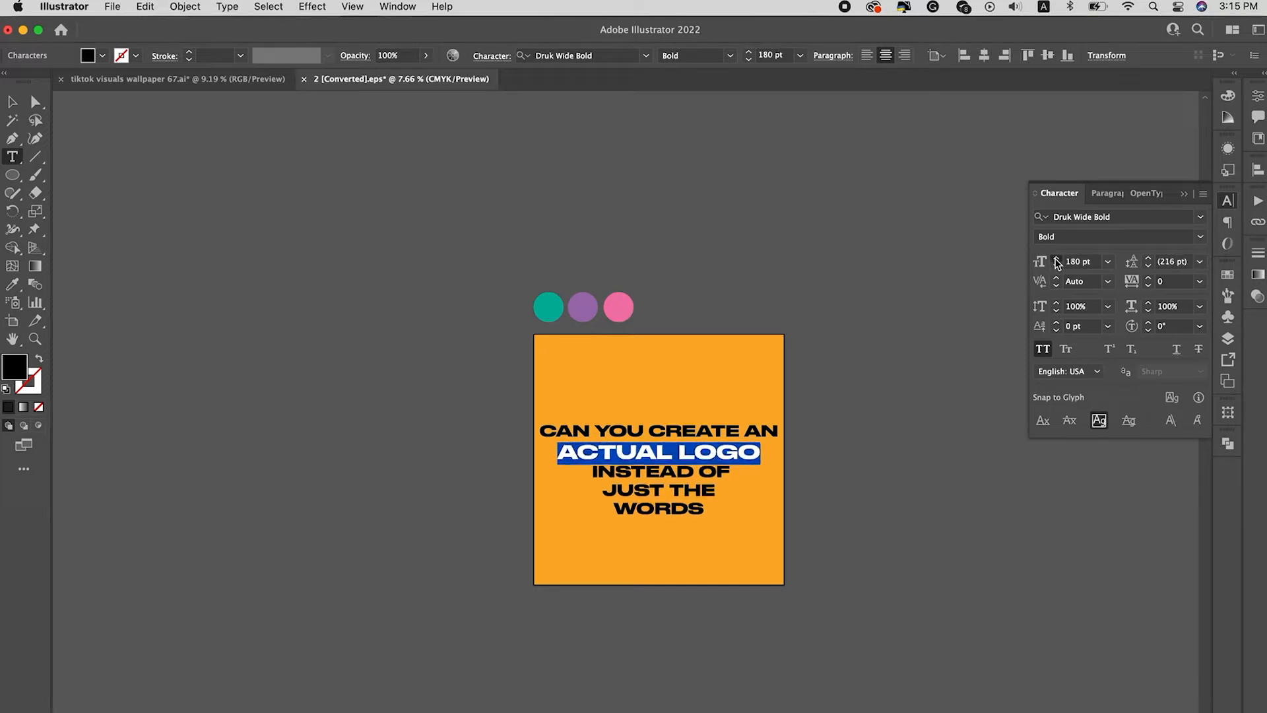
click(1057, 258)
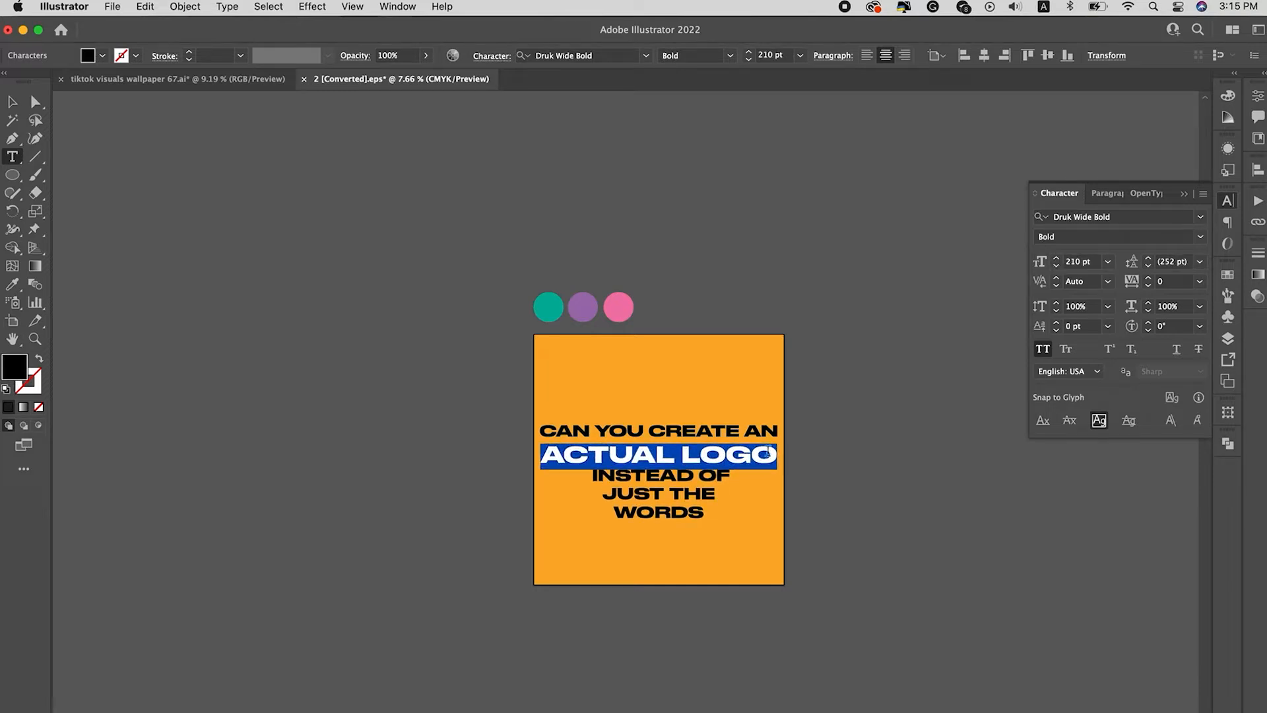
Step: Match "WORDS" to the 210 pt style of "ACTUAL LOGO" with the Eyedropper and color it with the pink swatch circle
double_click(676, 510)
click(12, 284)
click(596, 451)
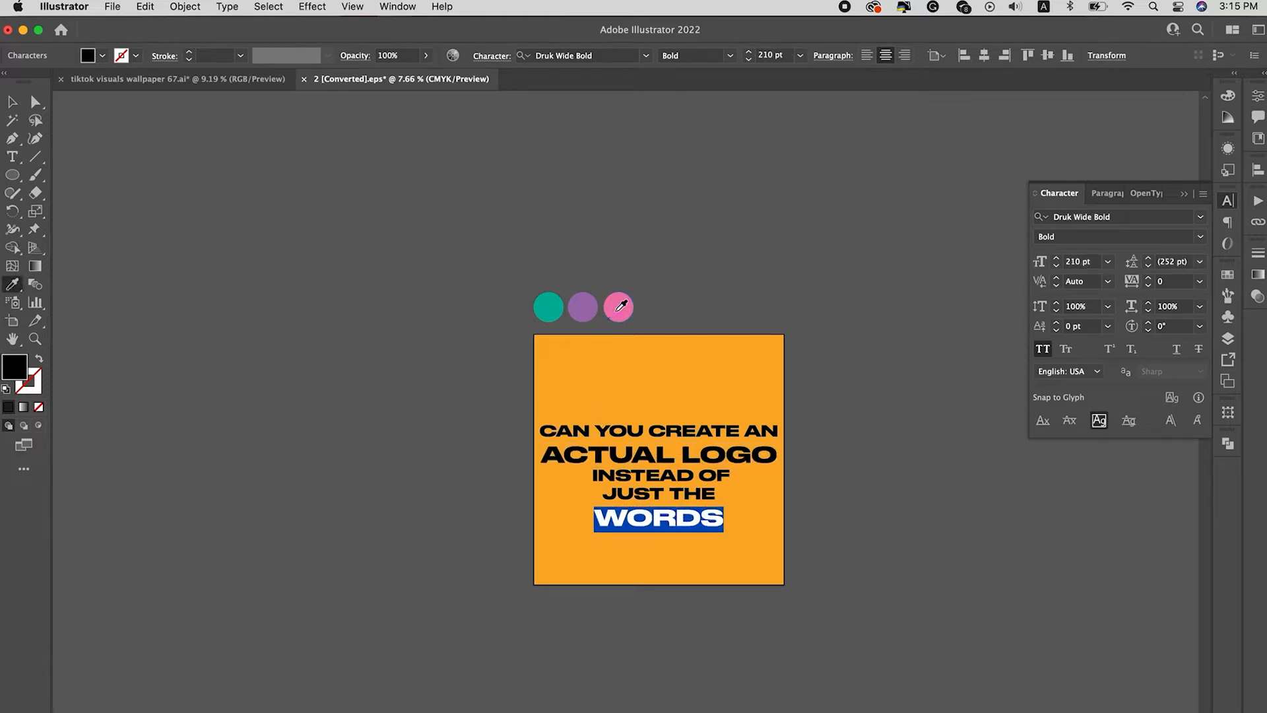
click(612, 316)
click(12, 101)
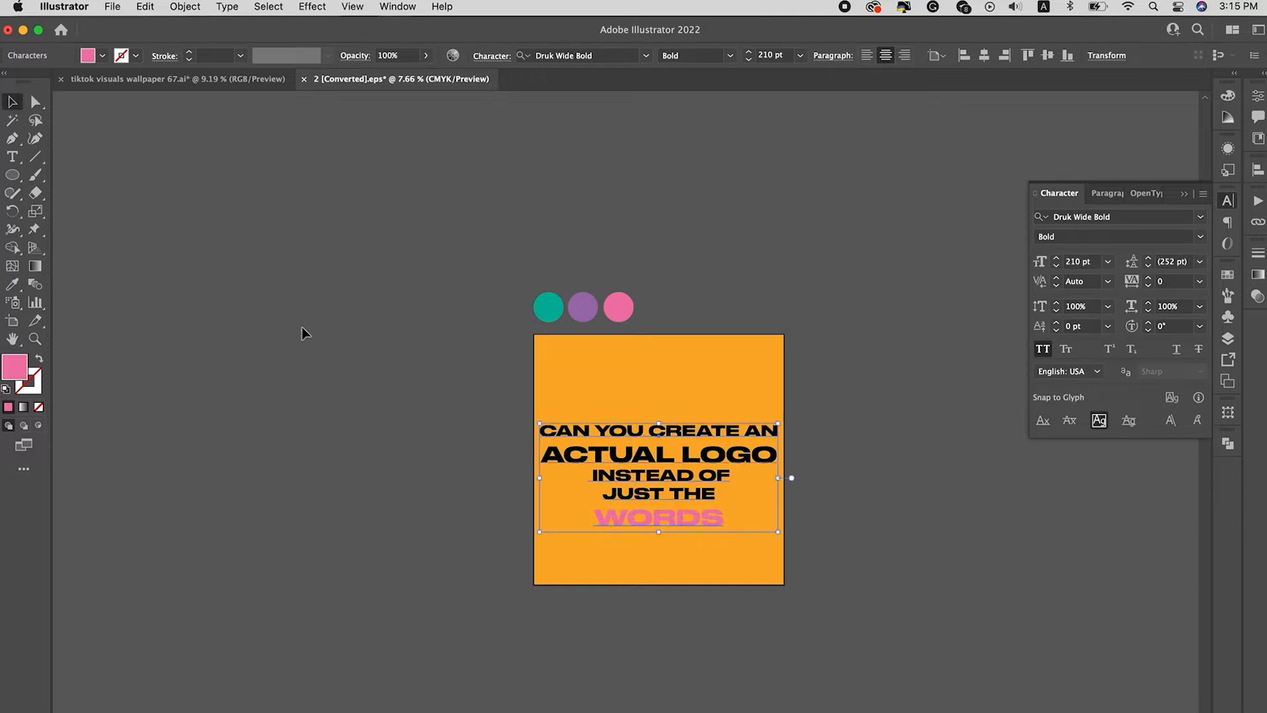
key(super+shift+a)
Step: Color the "ACTUAL LOGO" line with the purple swatch circle using the Eyedropper
click(738, 460)
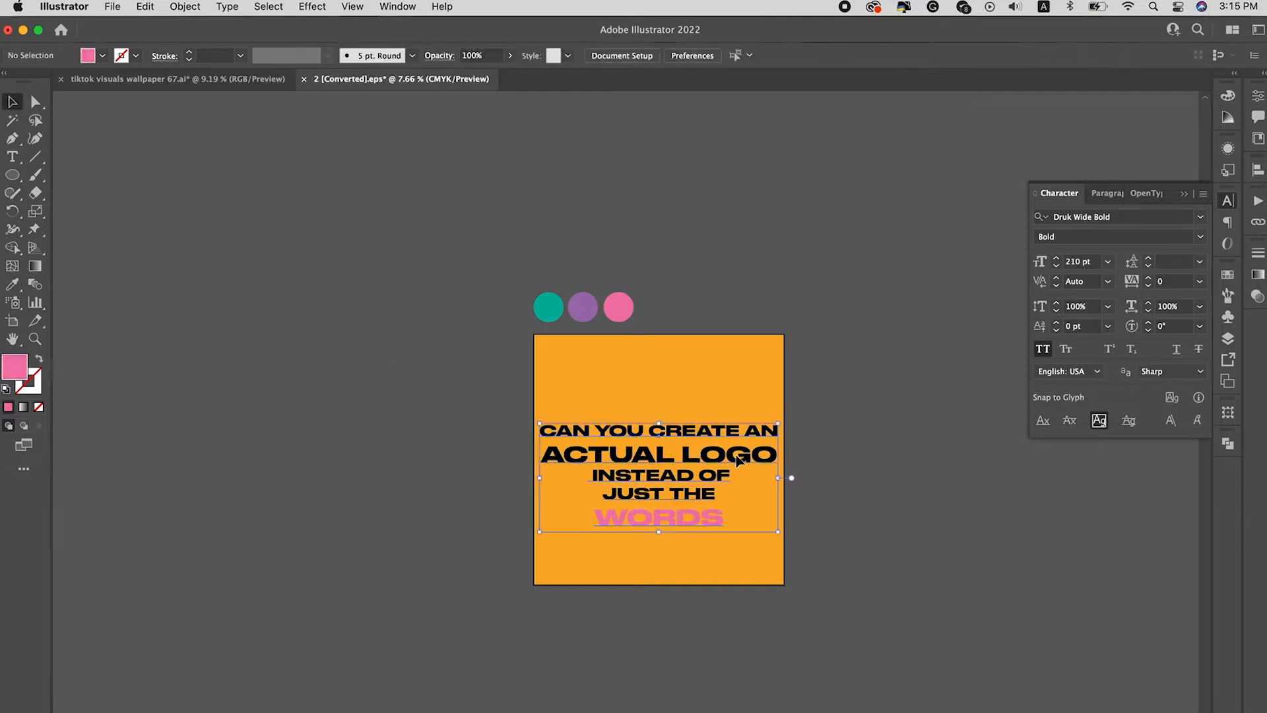
key(t)
click(766, 454)
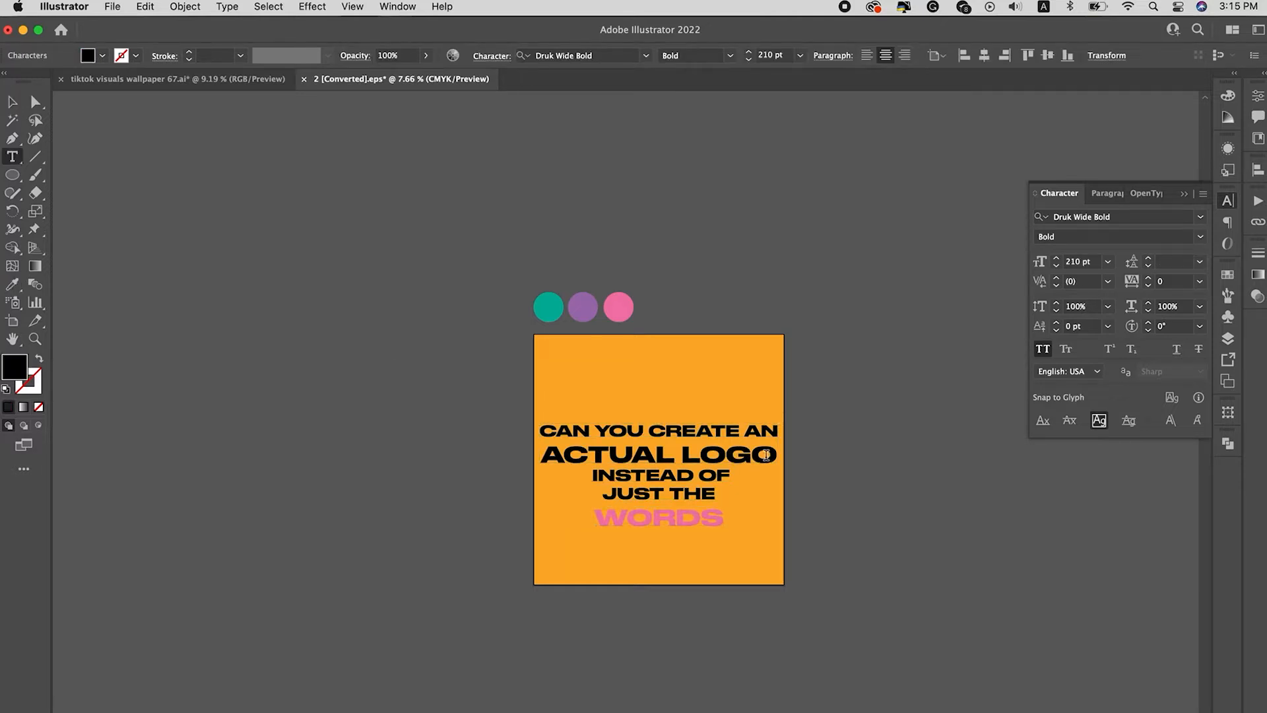
triple_click(776, 451)
triple_click(775, 451)
triple_click(776, 452)
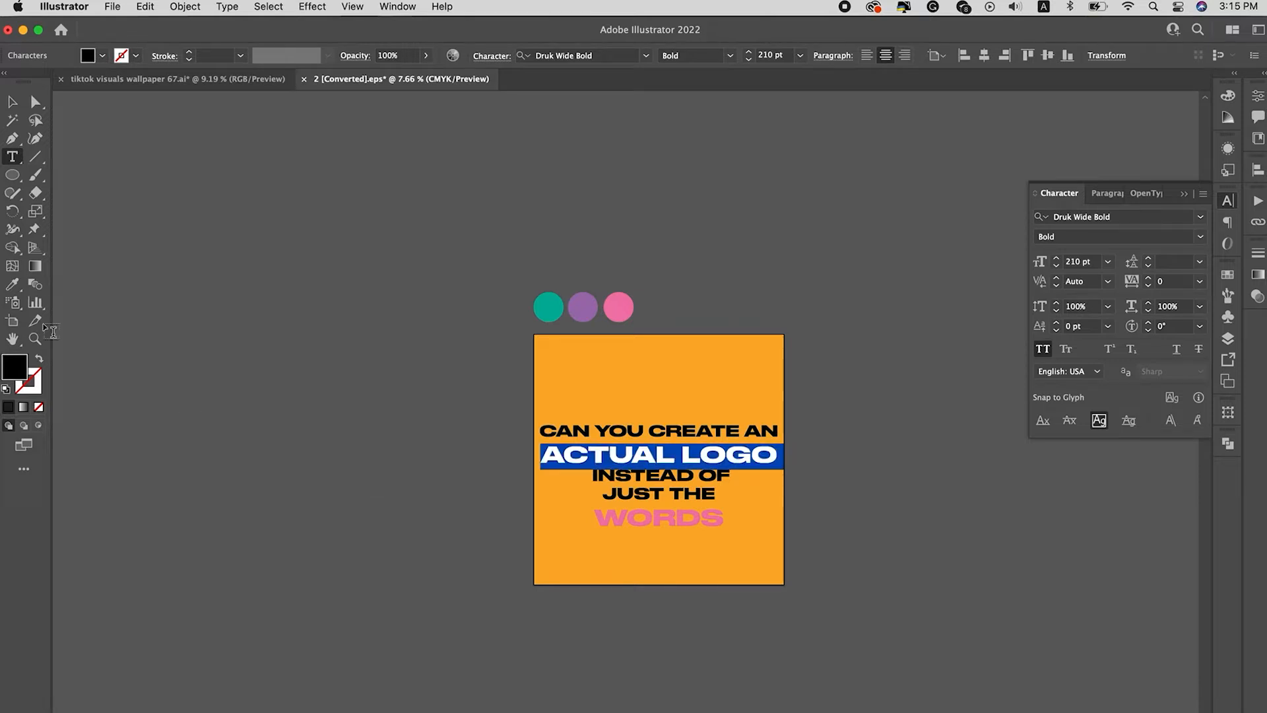
click(12, 284)
click(590, 310)
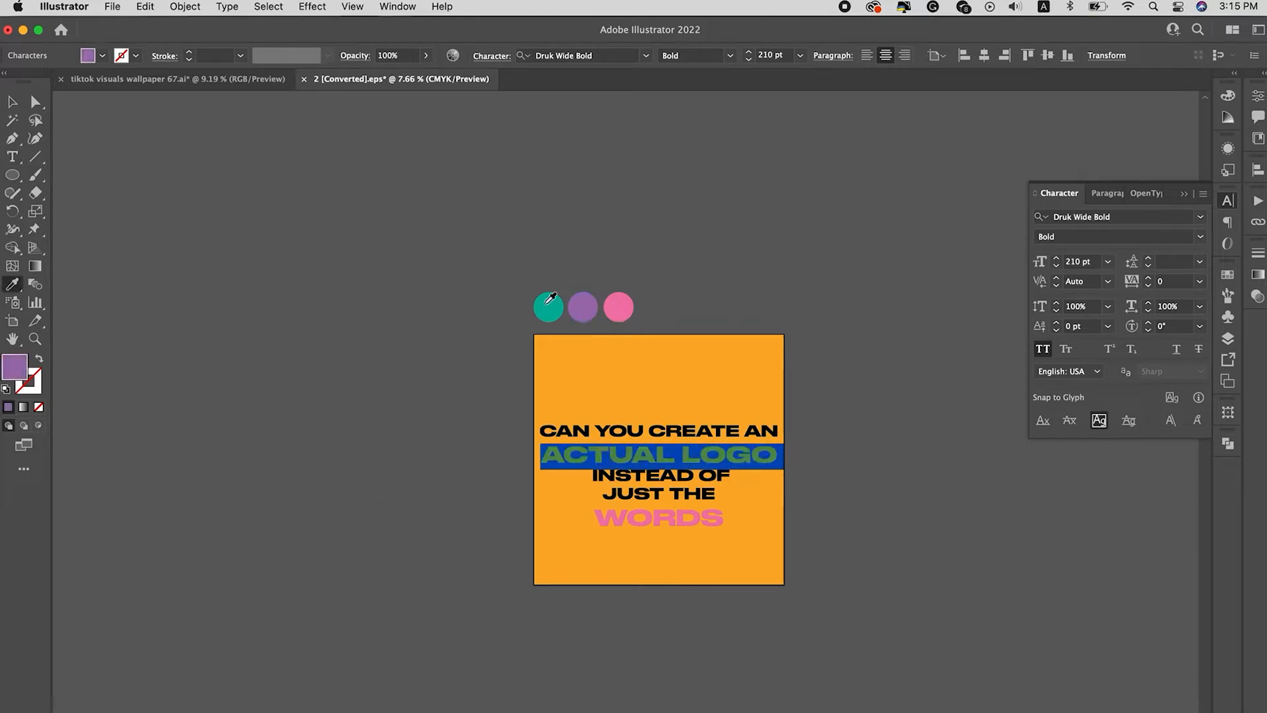
click(13, 102)
click(377, 270)
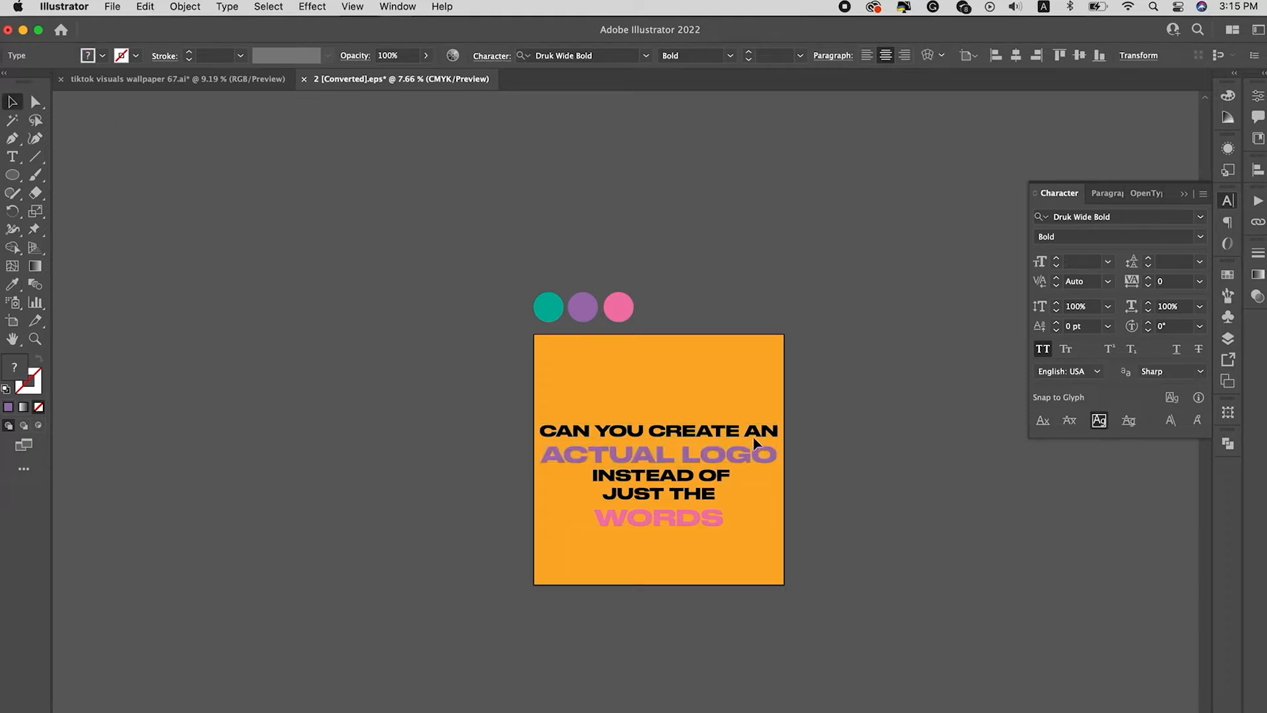
Step: Scale the text block down to about 106 pt for the black text and rejoin "JUST THE" to the "INSTEAD OF" line
click(774, 431)
drag(779, 424, 700, 433)
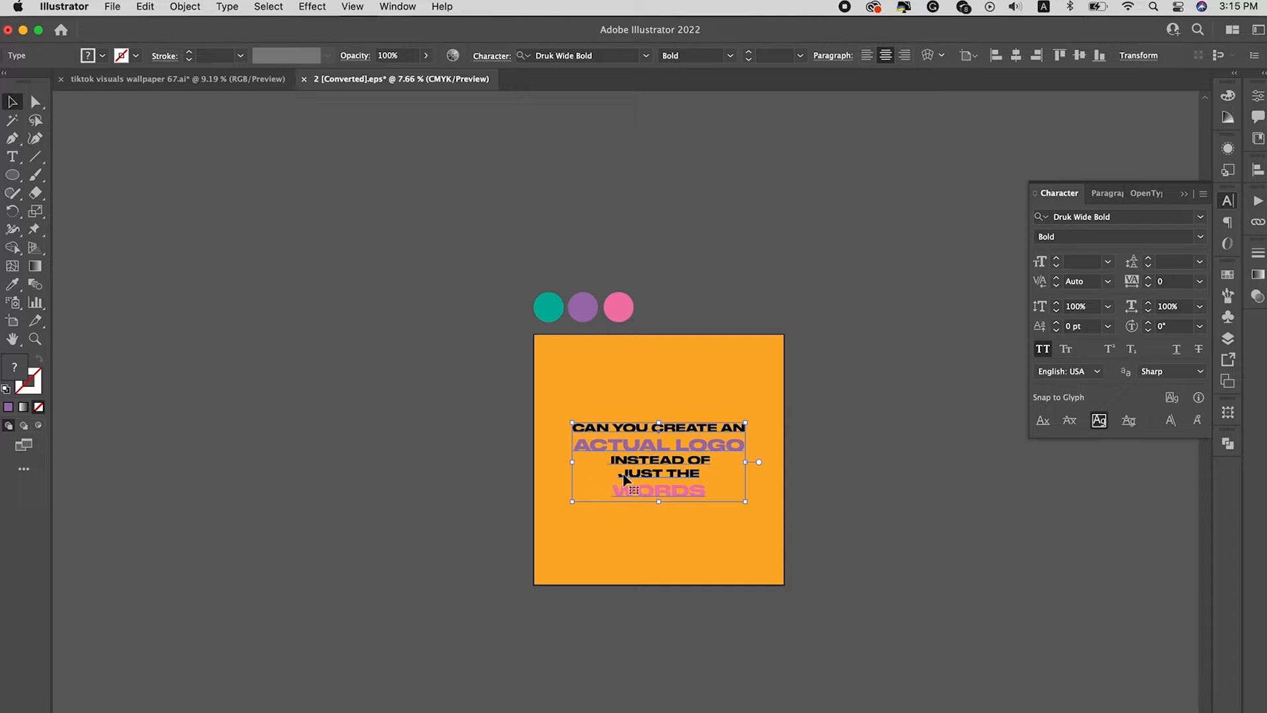
double_click(622, 474)
key(BackSpace)
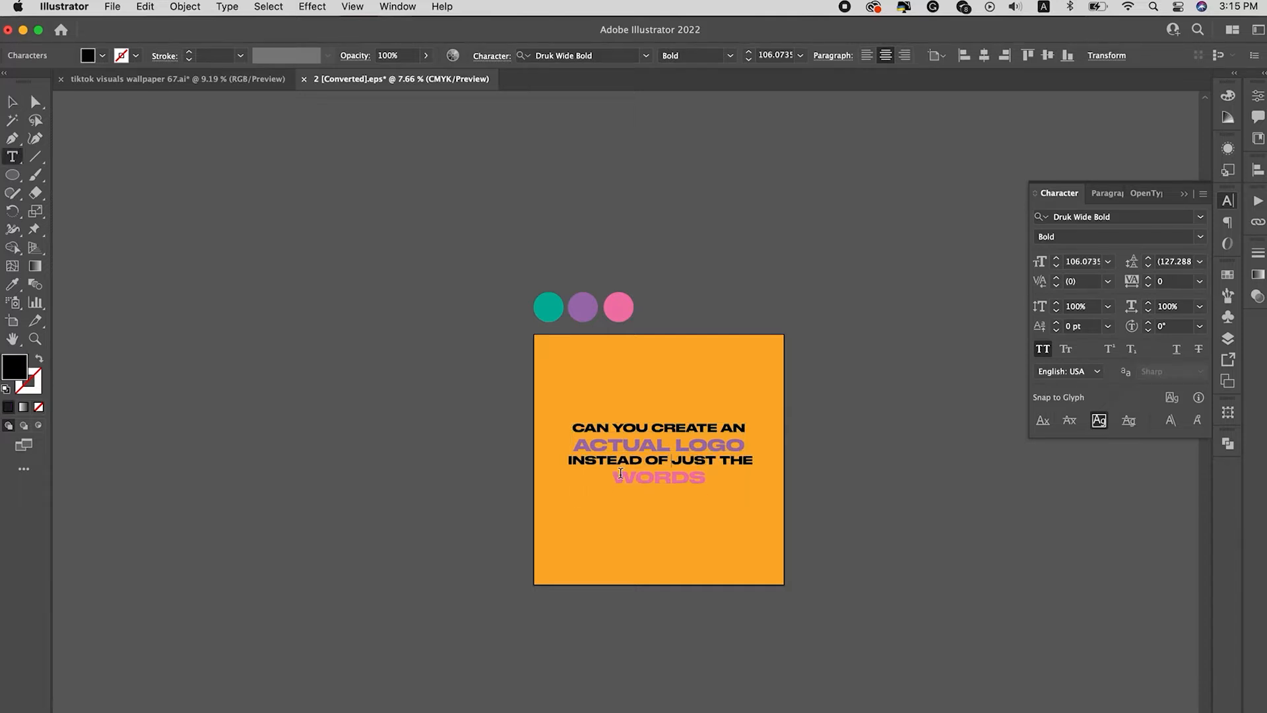
click(13, 103)
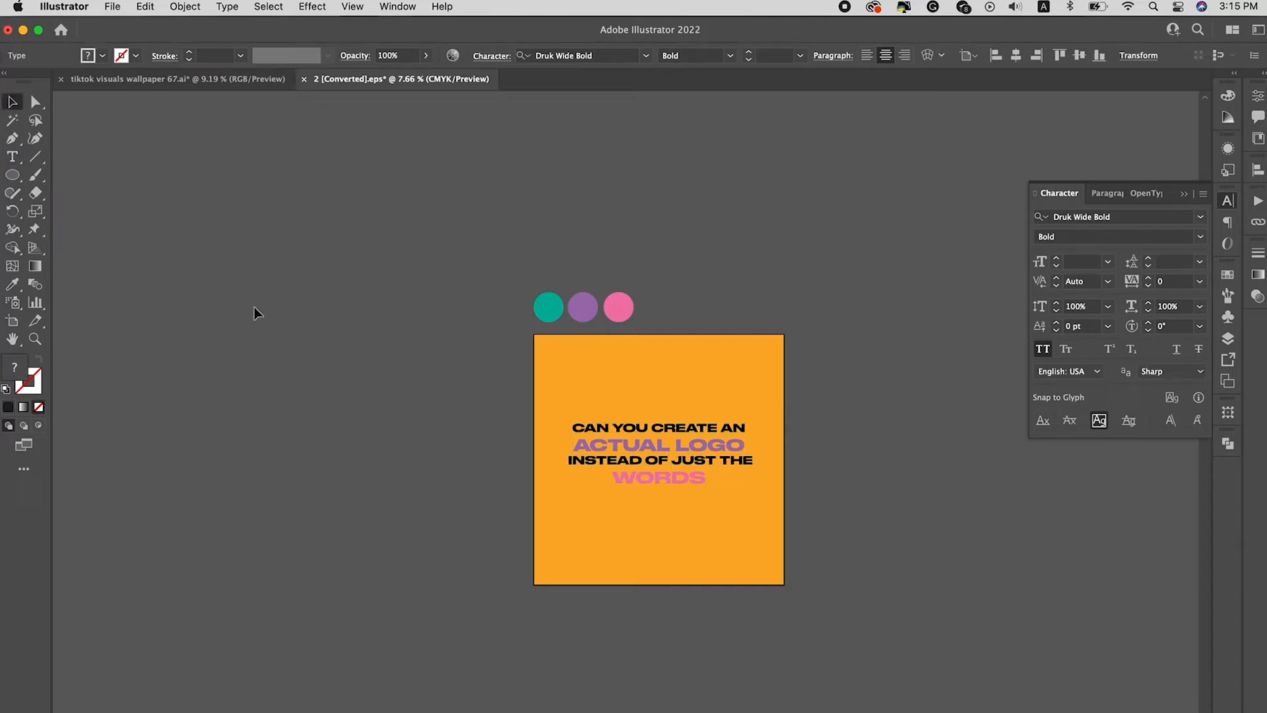
Step: Center the four-line text block vertically on the artboard
click(725, 537)
scroll(725, 537, up, 3)
scroll(726, 538, right, 3)
scroll(725, 537, up, 2)
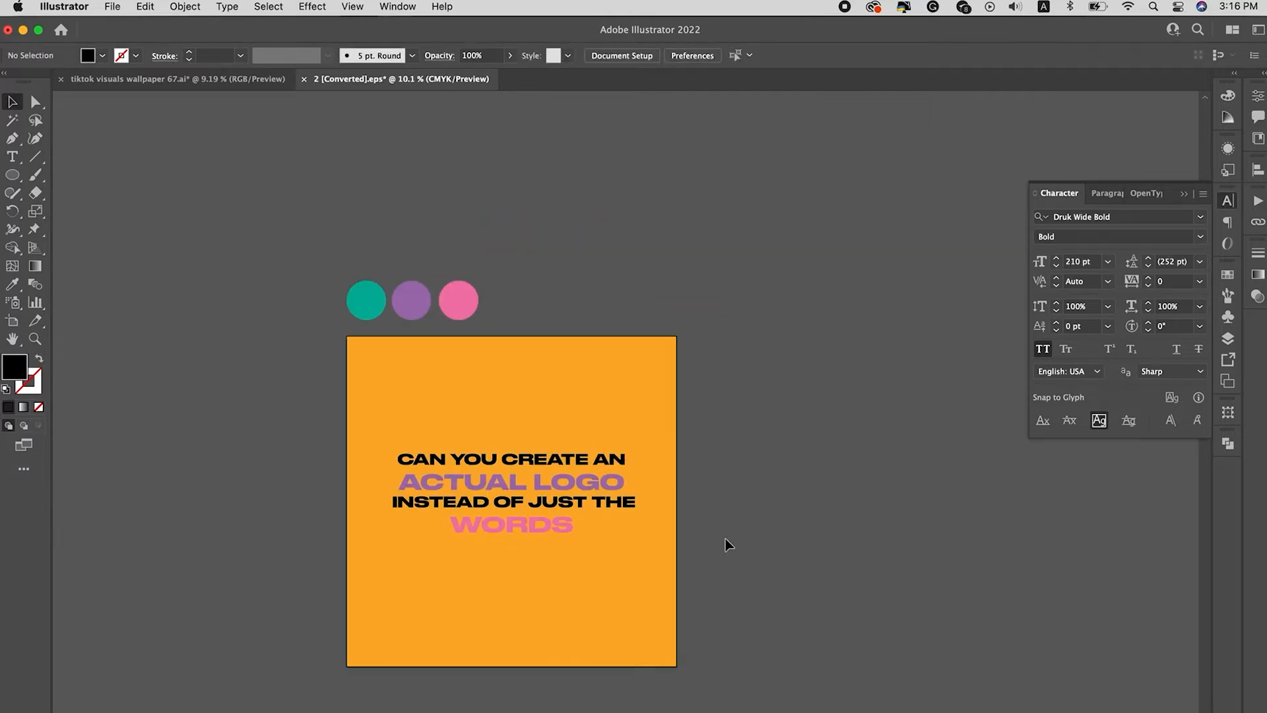
scroll(726, 538, down, 3)
scroll(726, 539, left, 3)
click(716, 416)
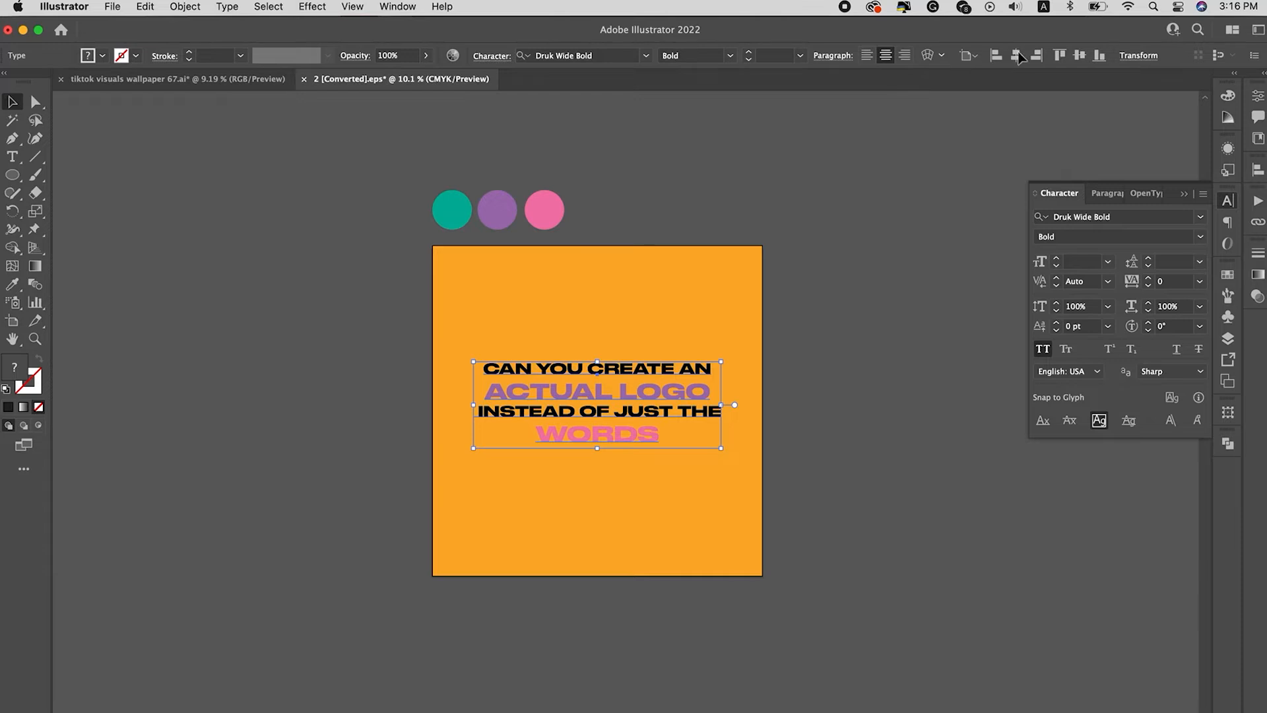
click(1079, 56)
click(874, 215)
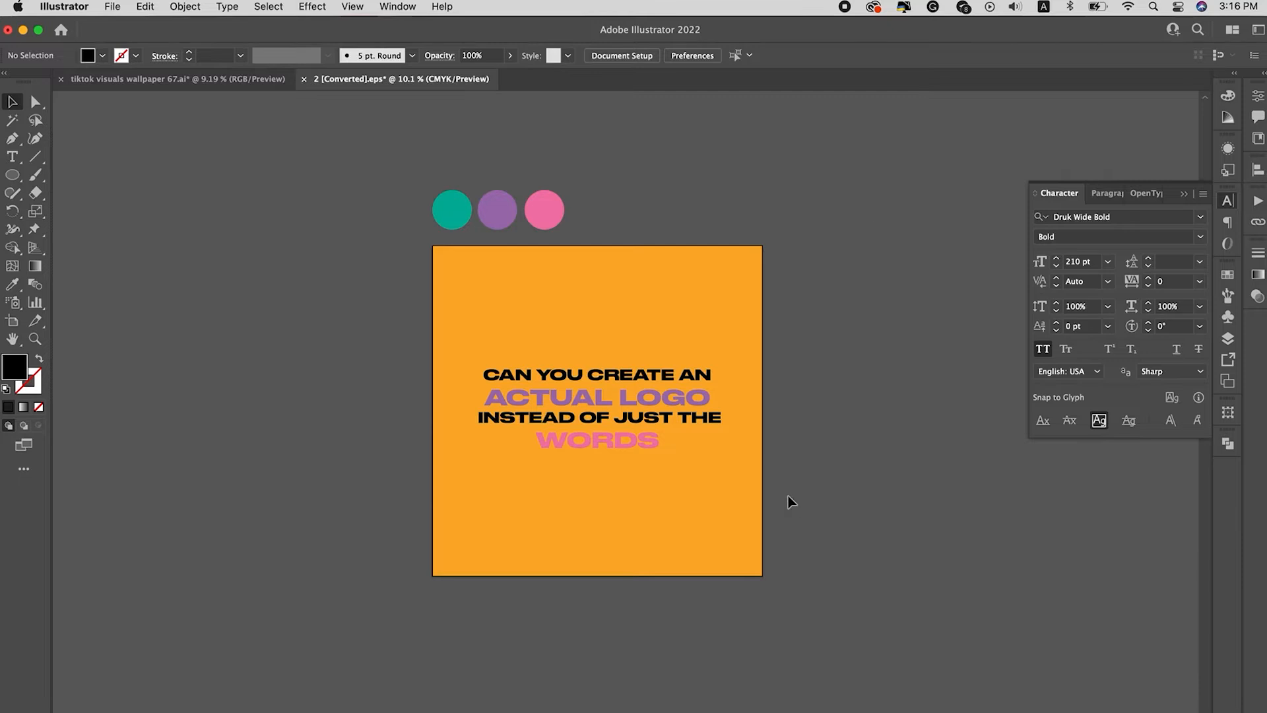
Step: Apply a Rise warp effect to the text block with horizontal orientation and a 28% bend
click(683, 399)
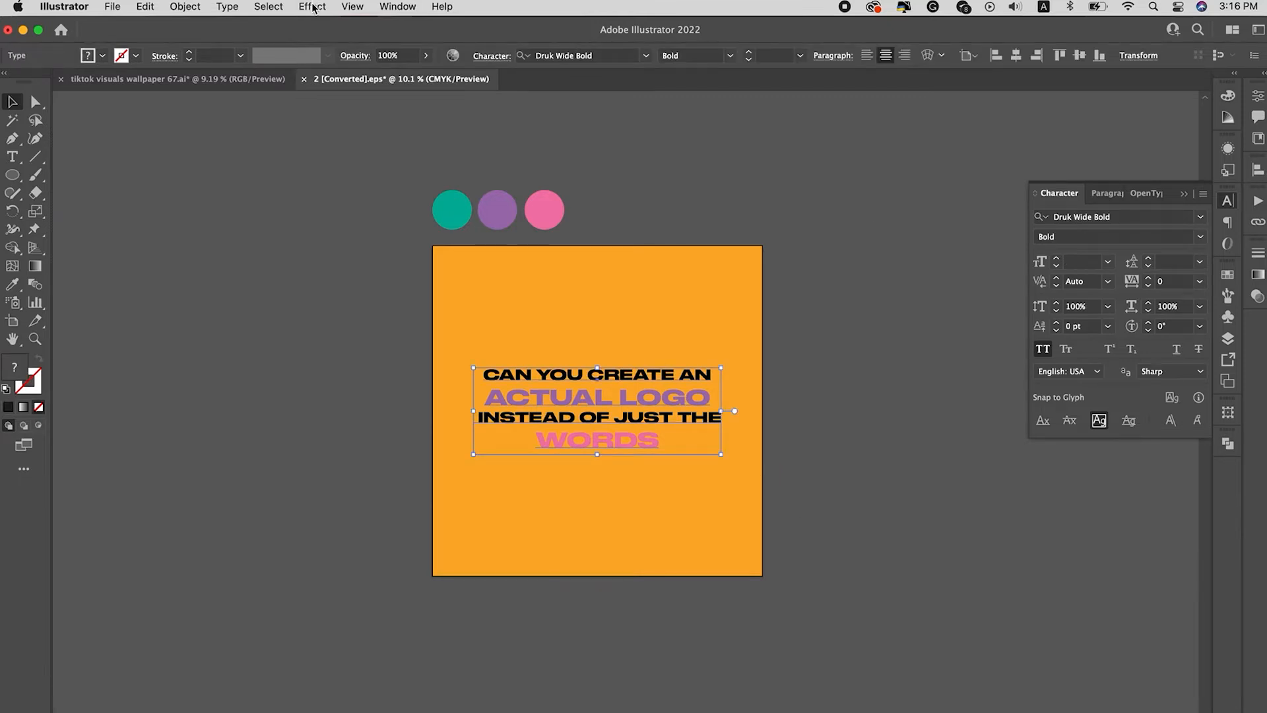
click(313, 8)
mouse_move(359, 264)
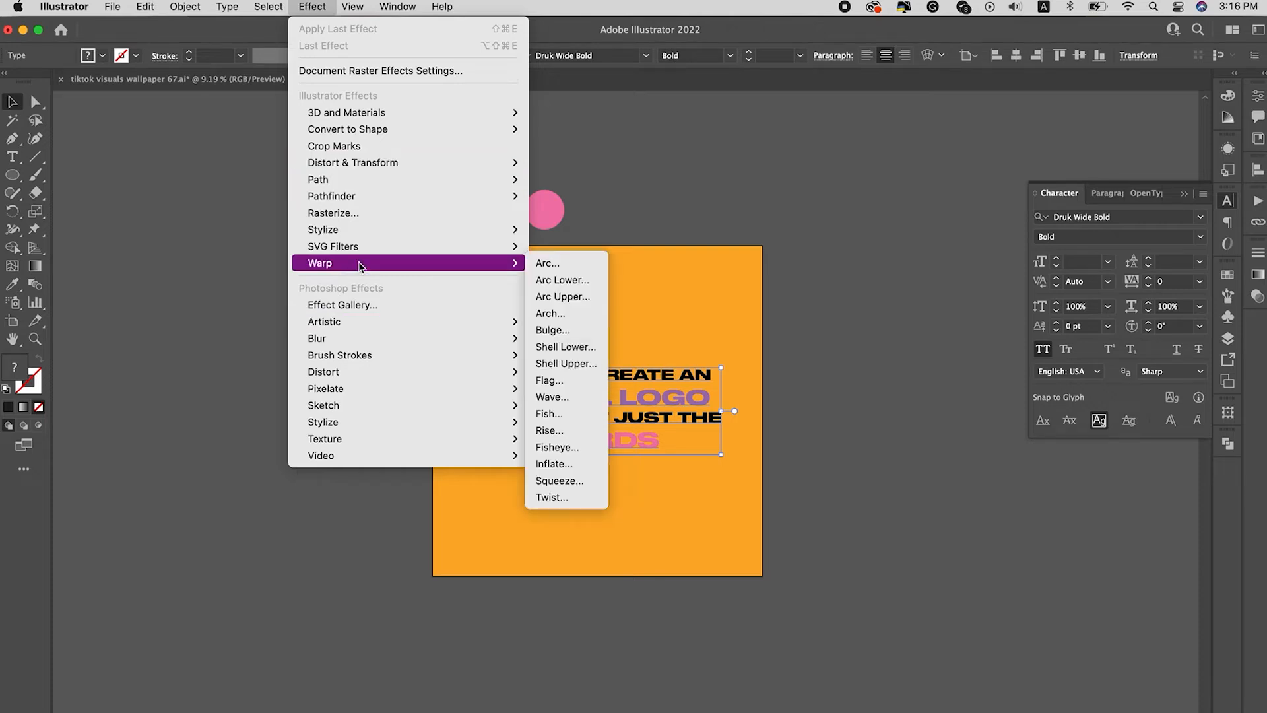
click(549, 430)
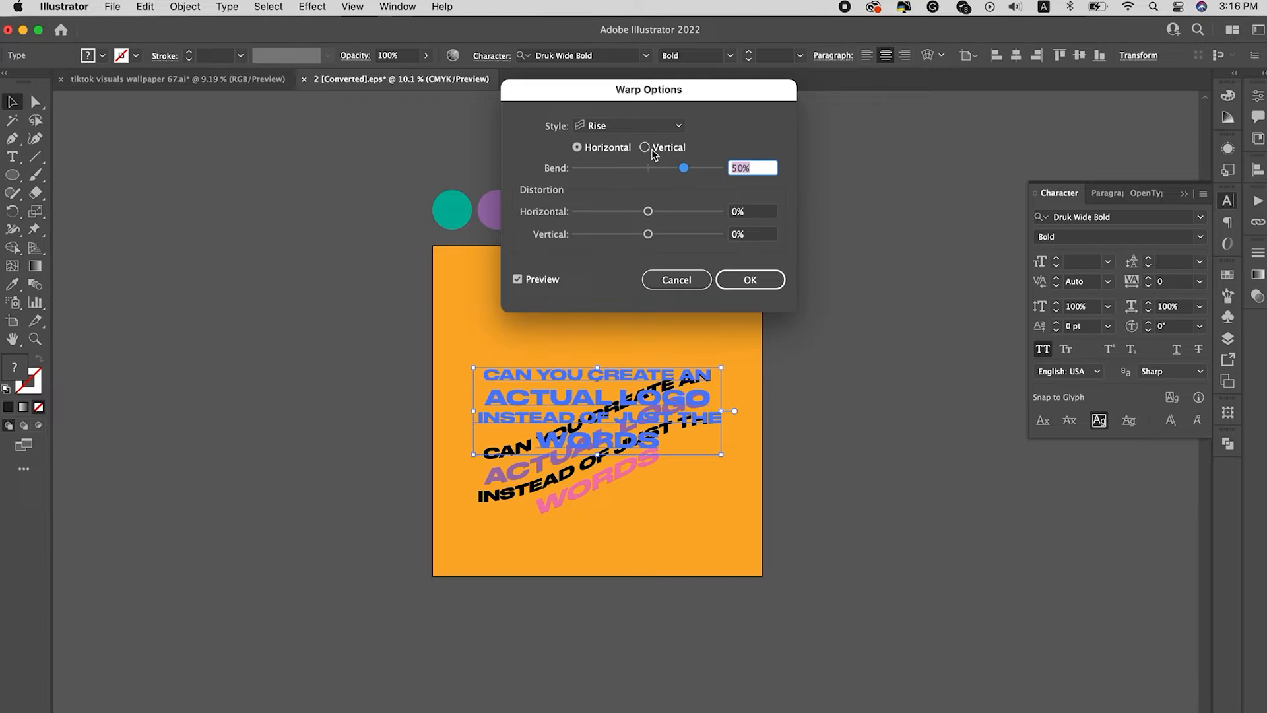
click(645, 147)
drag(676, 92, 847, 78)
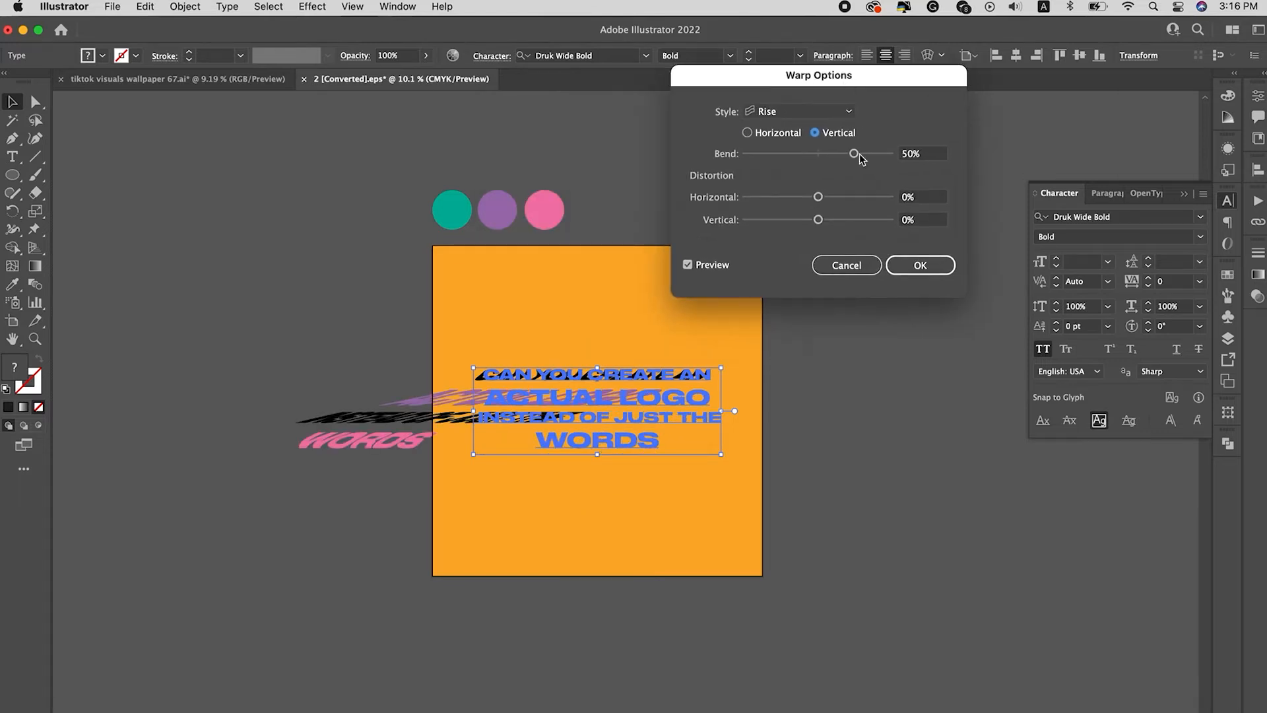
click(799, 136)
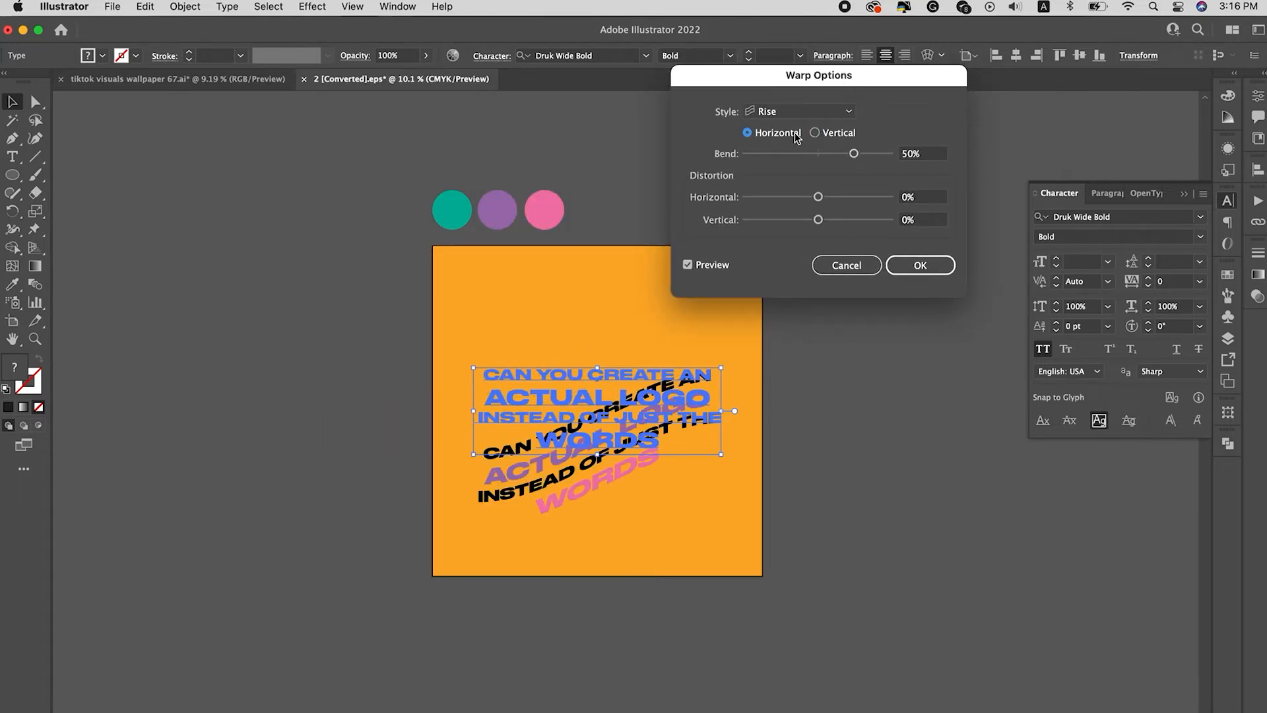
click(837, 153)
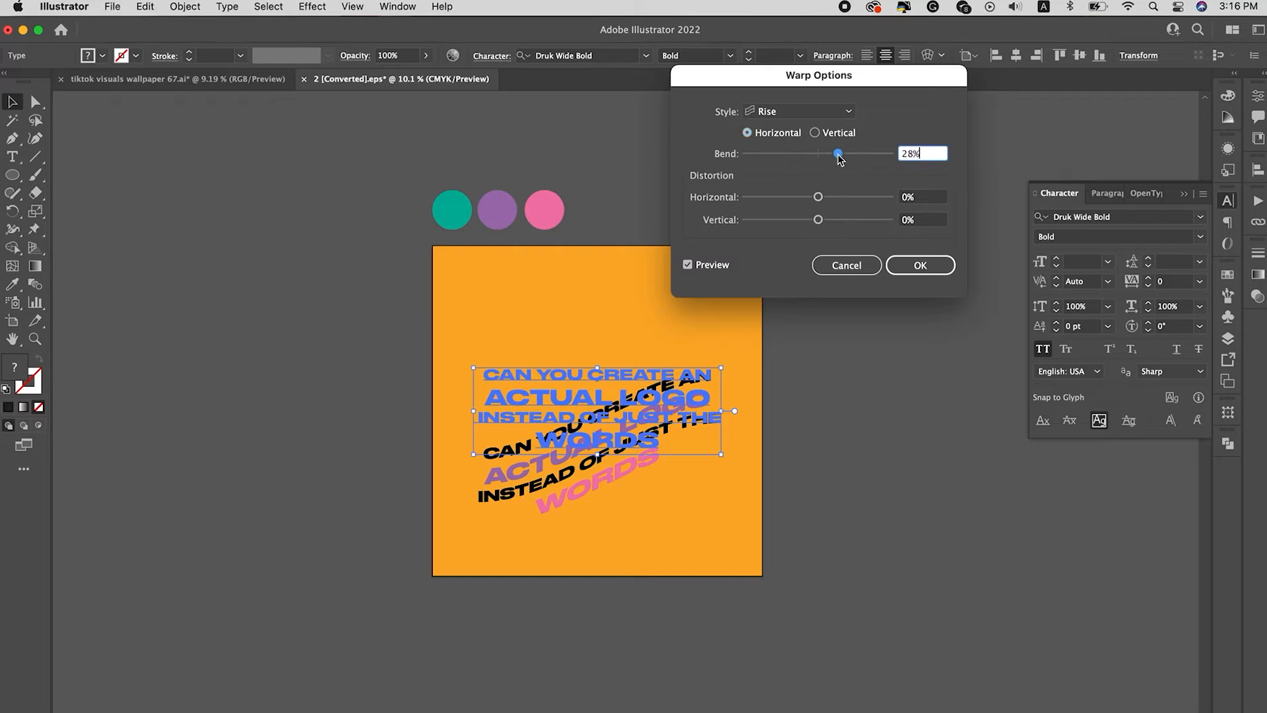
click(901, 260)
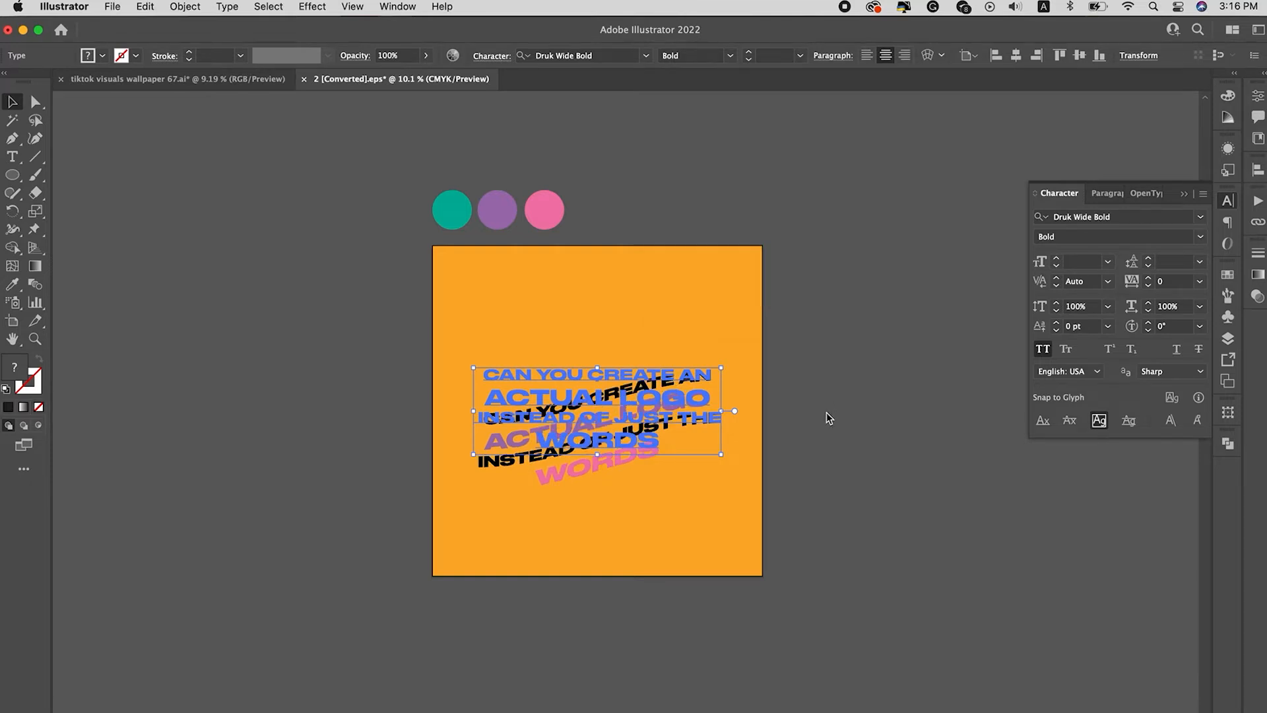
Step: Move the warped text block slightly up on the orange artboard
click(826, 413)
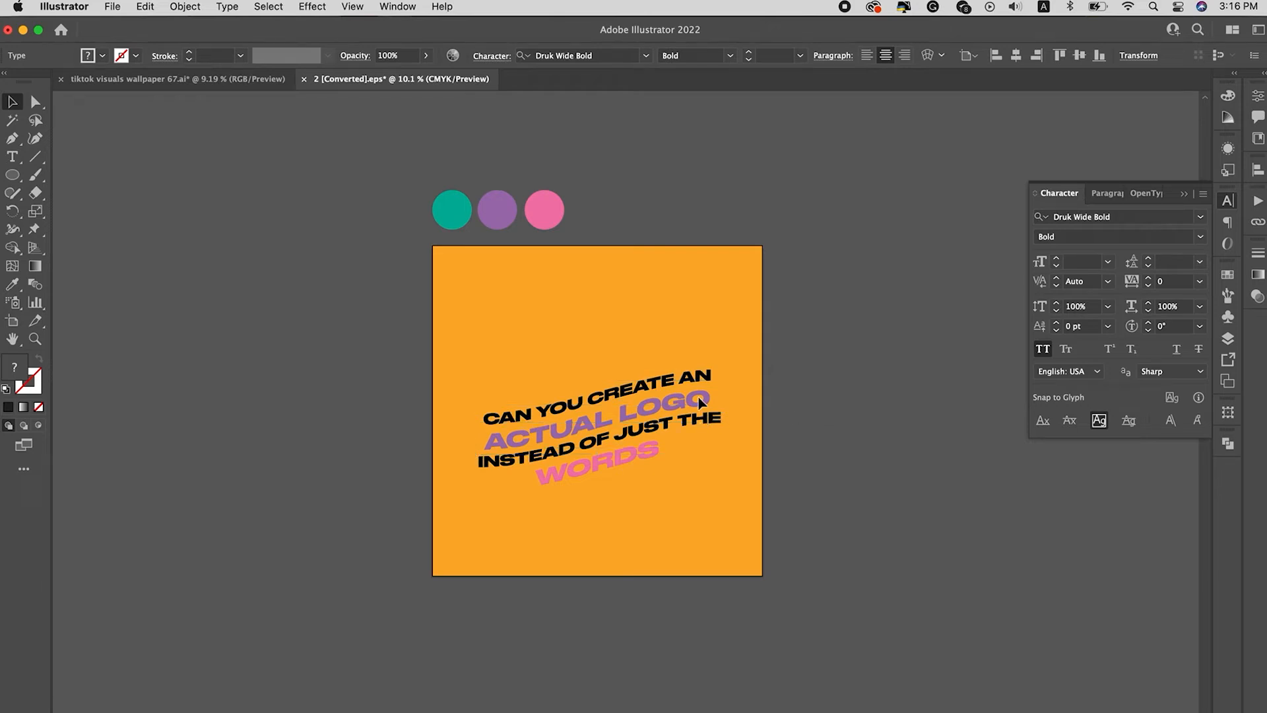
drag(700, 397, 700, 374)
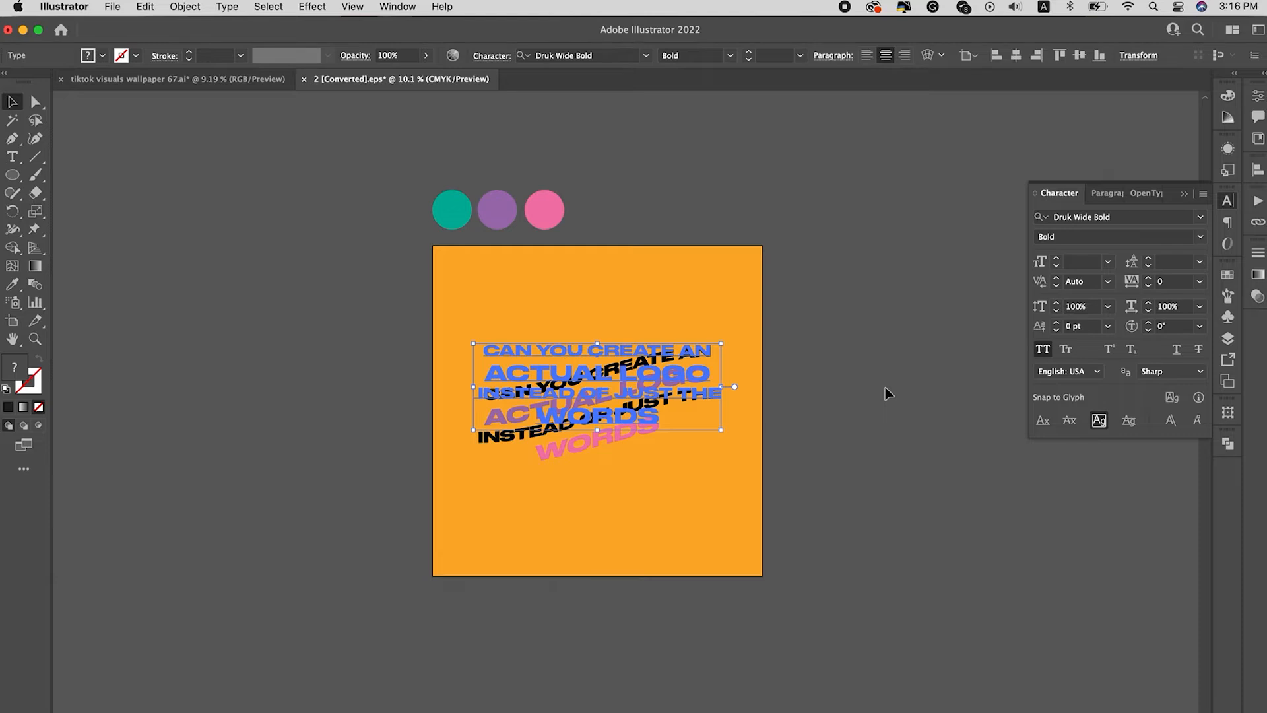
click(885, 389)
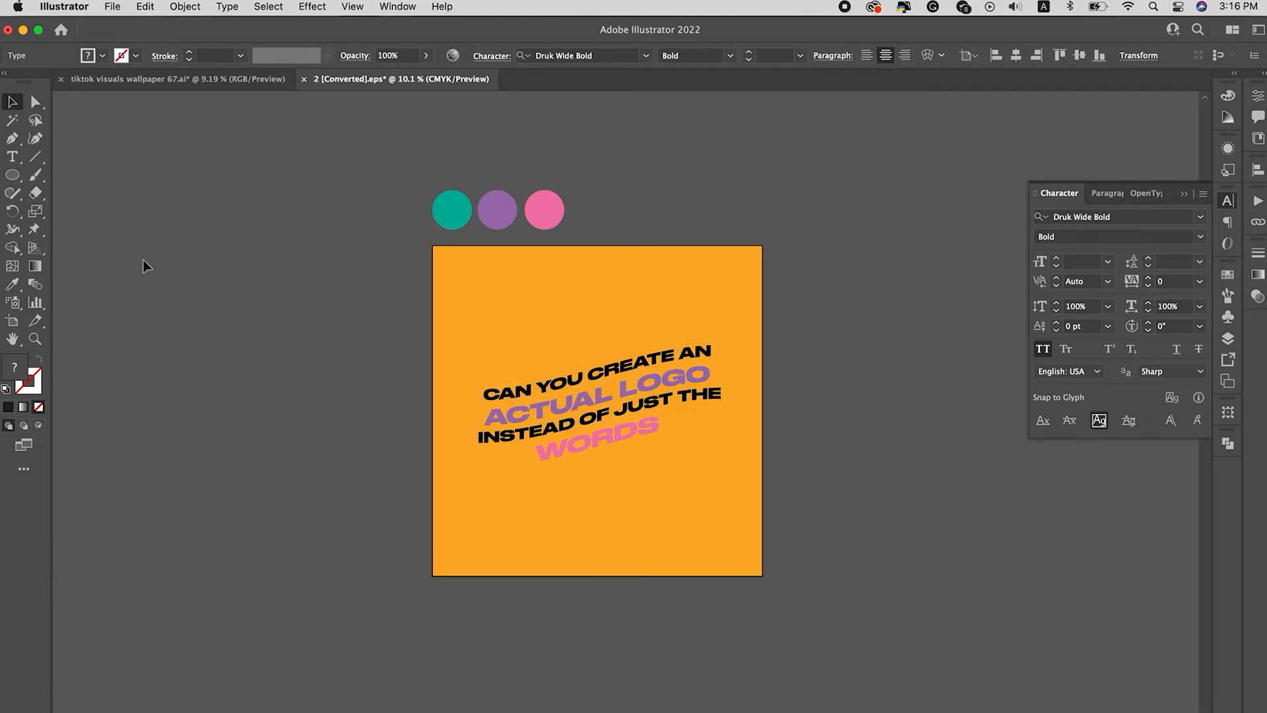
Step: Draw a rounded rectangle about 1636 by 906 px over the text and round its corners to about 170 px
click(11, 175)
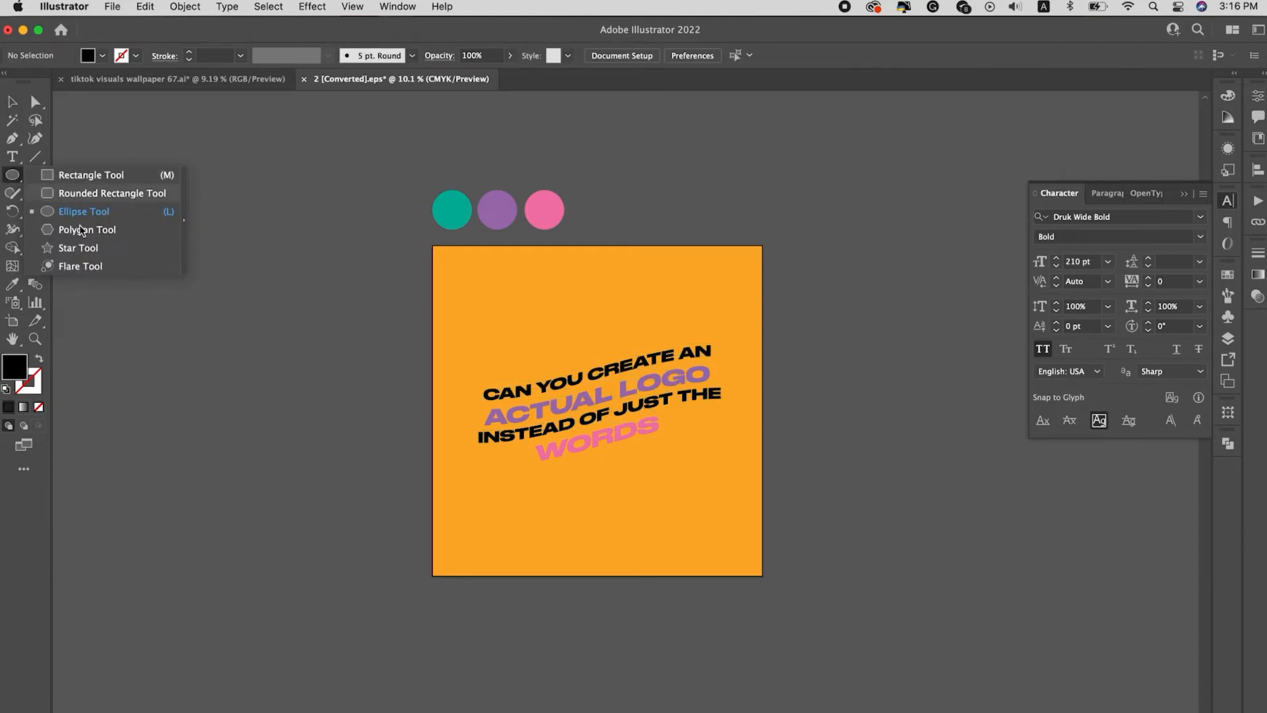
click(84, 193)
drag(501, 334, 715, 455)
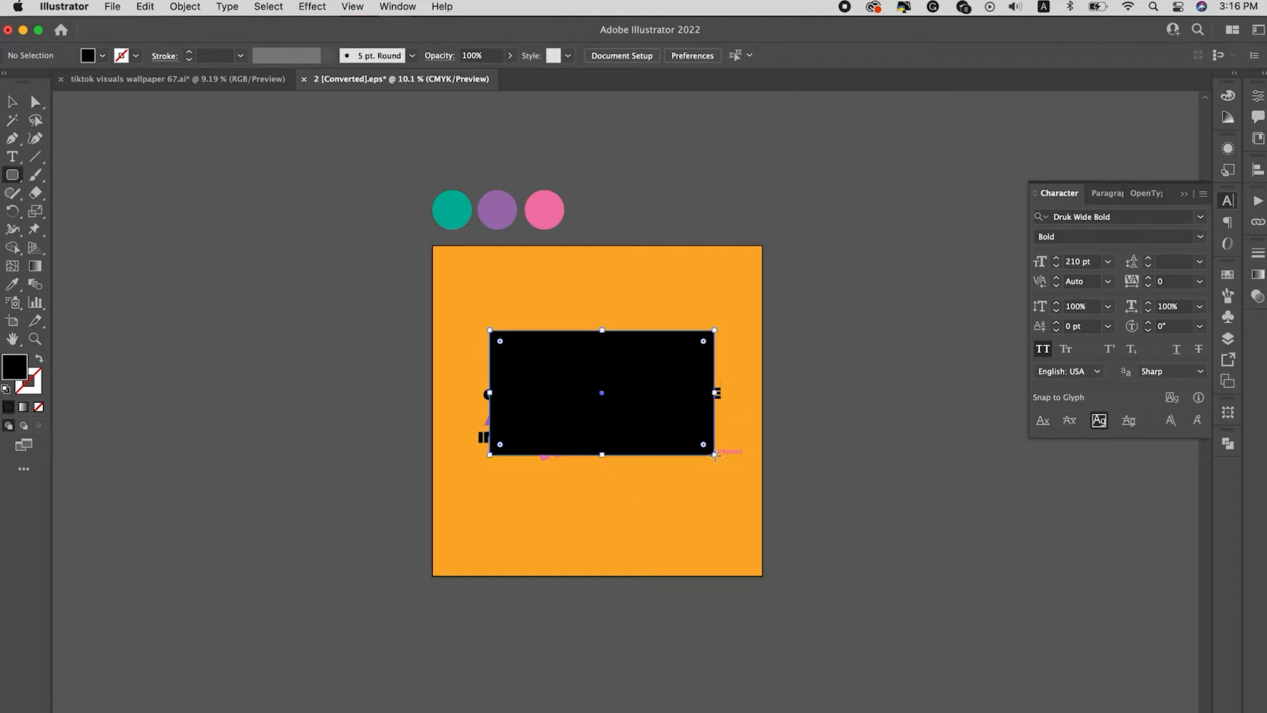
key(a)
drag(703, 341, 687, 352)
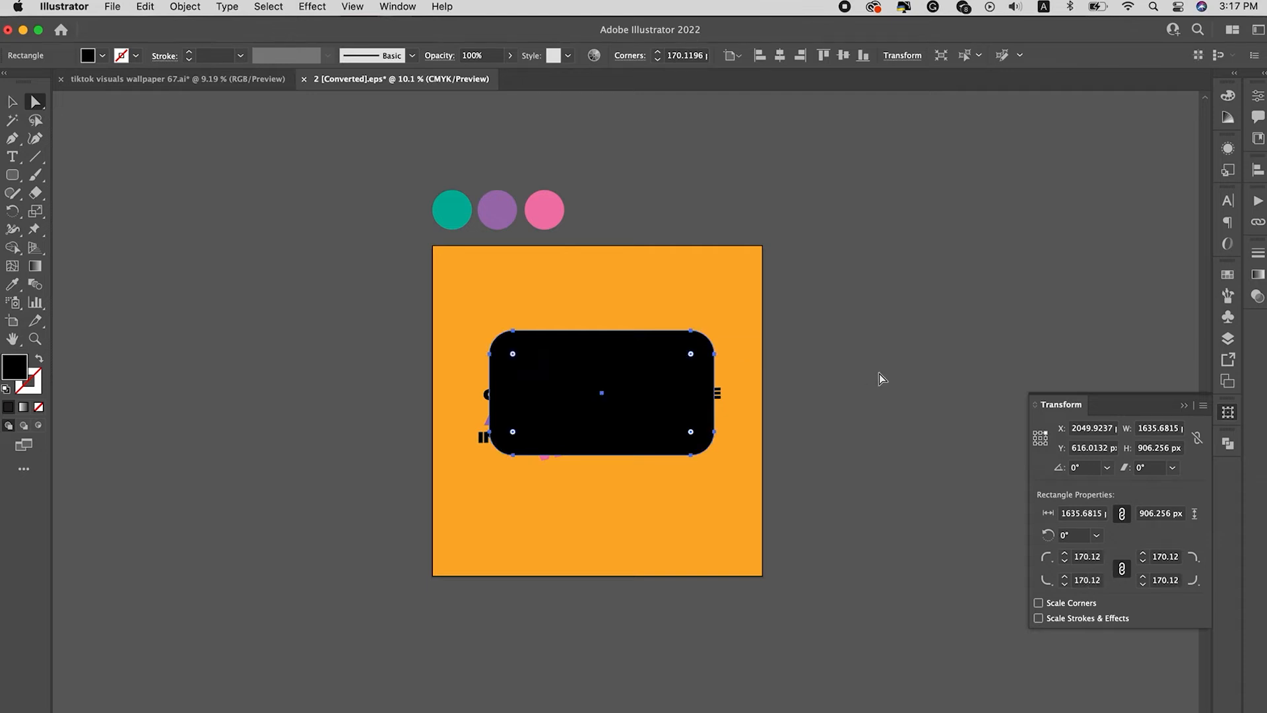
Step: Fill the rounded rectangle with the background orange and send it behind the text
key(i)
click(740, 301)
key(super+[)
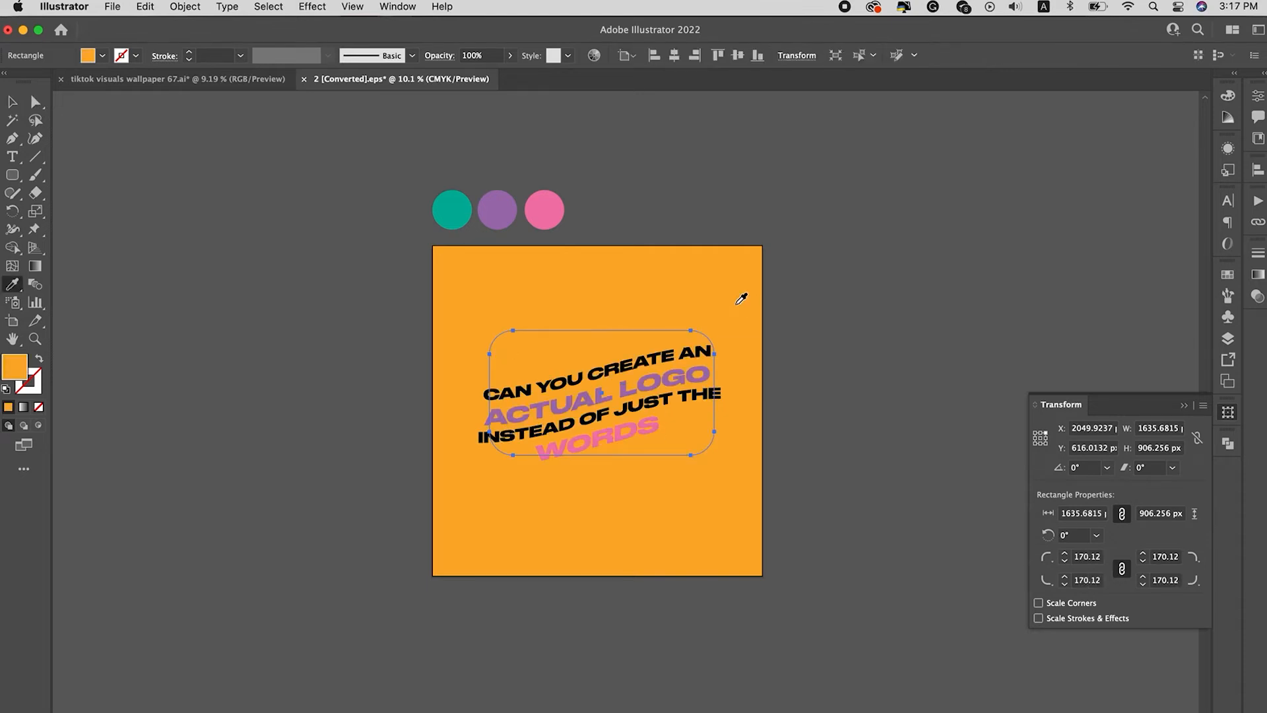
Step: Create a gradient mesh on the rectangle with 3 rows, 3 columns, To Edge appearance and 100% highlight
click(177, 7)
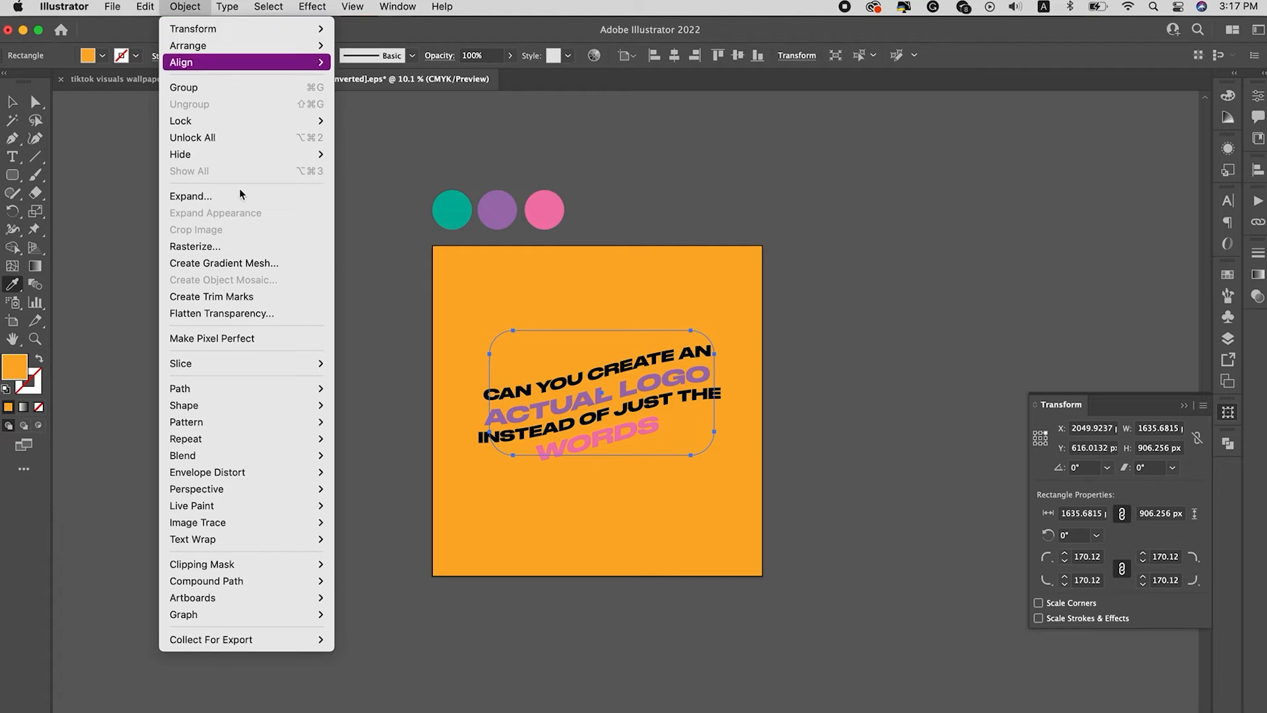
click(235, 264)
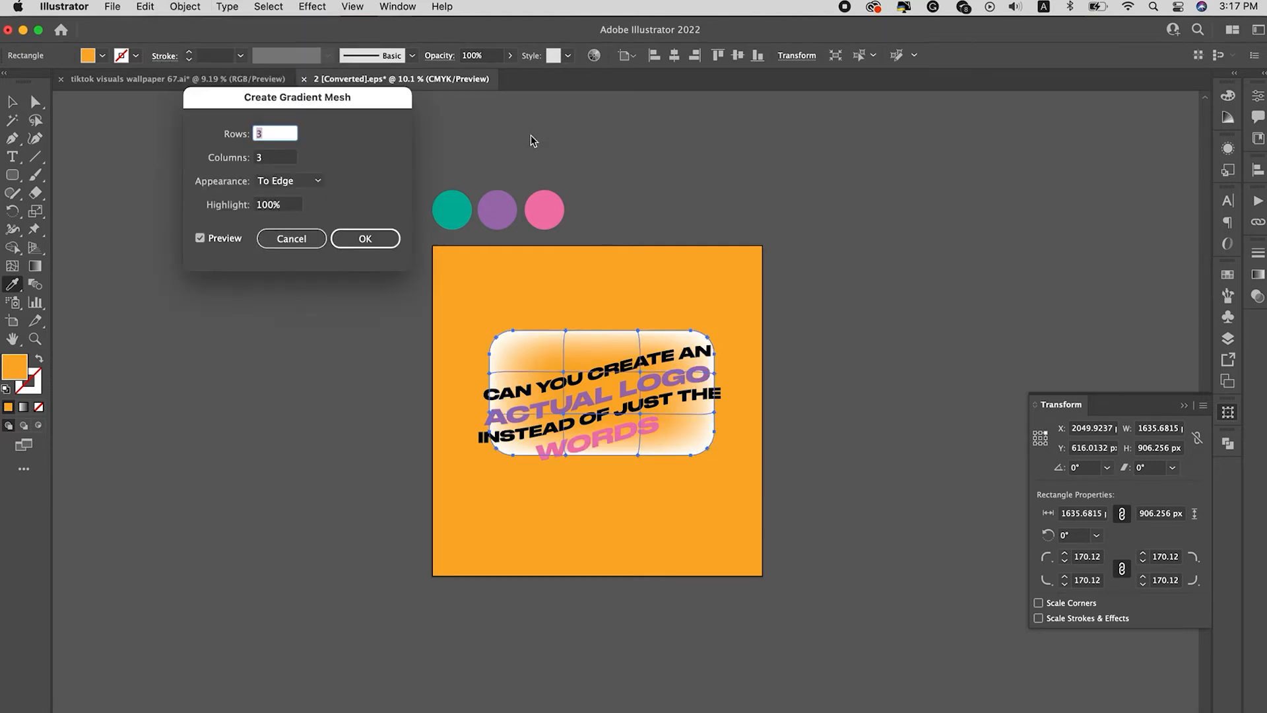
click(361, 238)
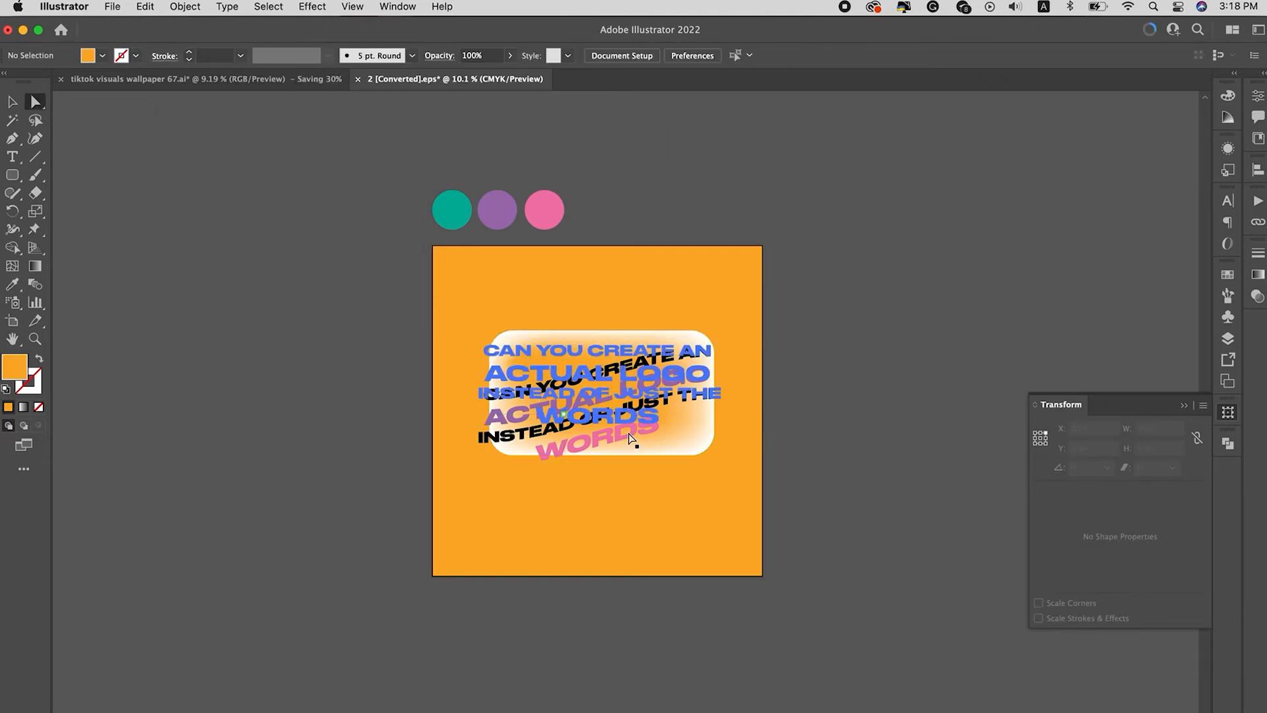
Step: Lock the warped text block so that the mesh behind it can be edited
key(v)
click(648, 401)
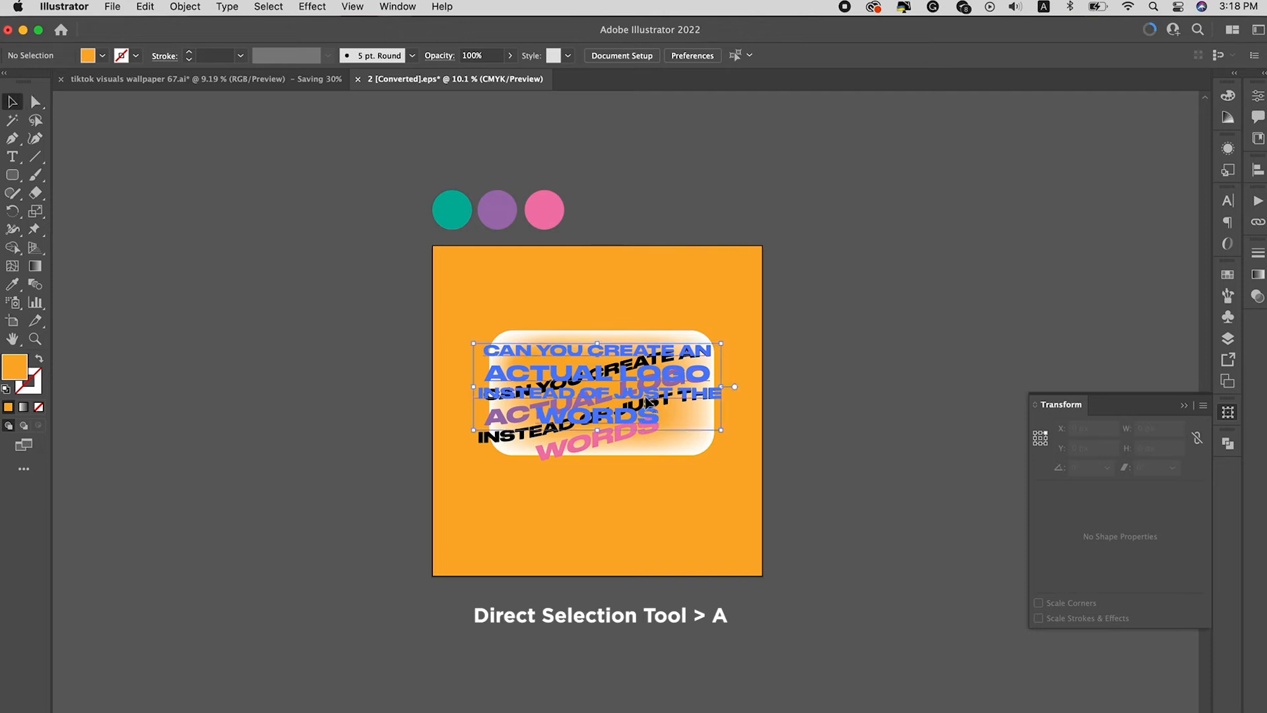
key(super+2)
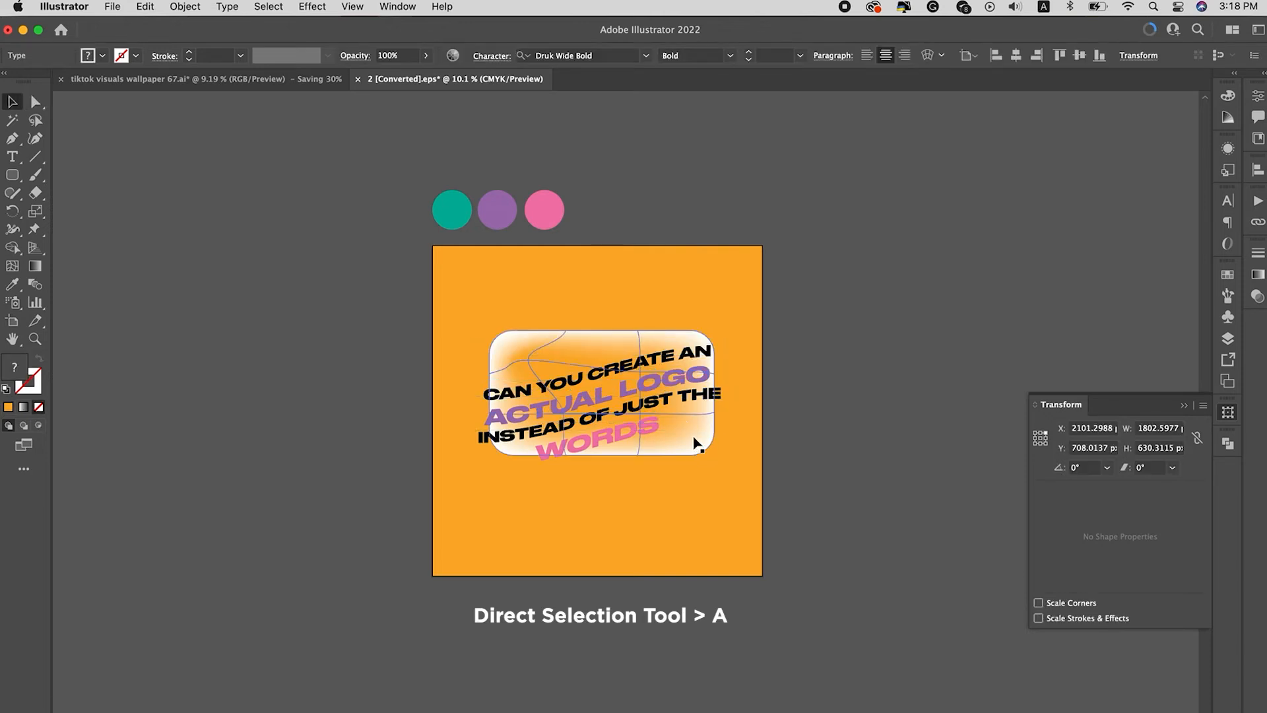
Step: Color the mesh's inner lower-right point with the purple swatch circle using the Eyedropper
key(a)
click(643, 416)
key(i)
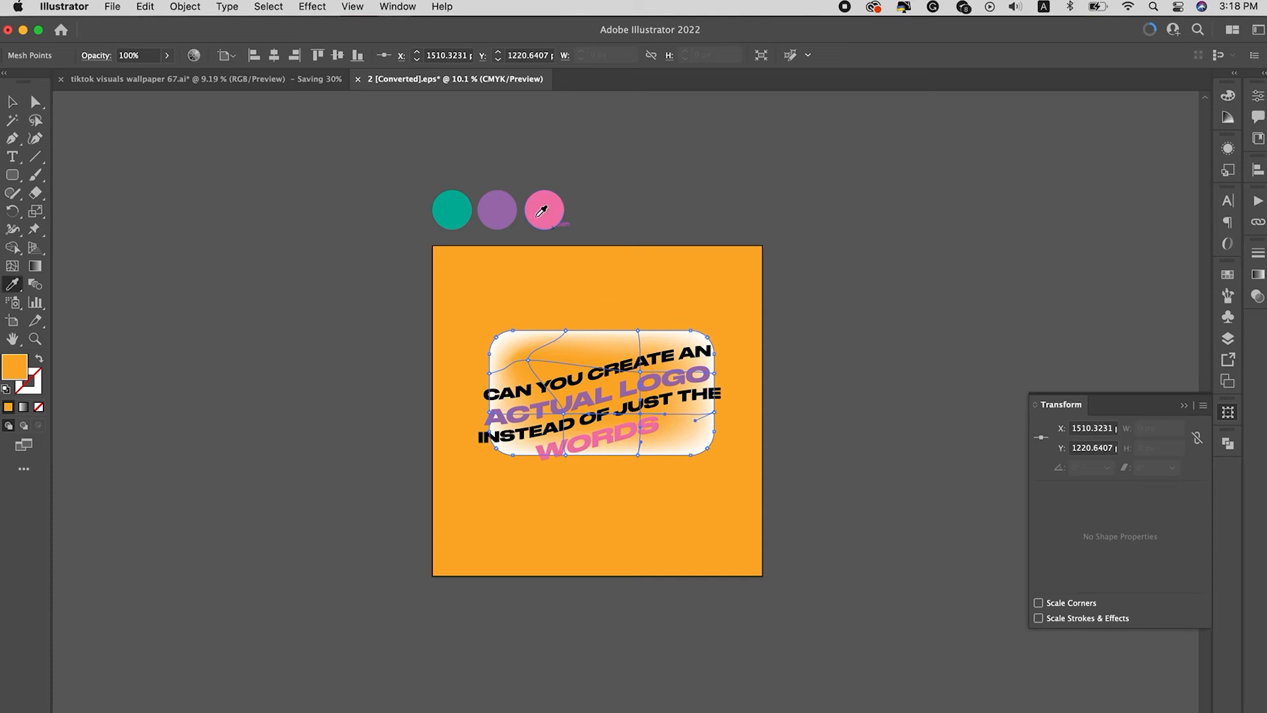
click(543, 210)
click(508, 213)
Step: Color the upper mesh point on the rectangle's left edge with the teal swatch circle
key(a)
click(491, 369)
click(488, 373)
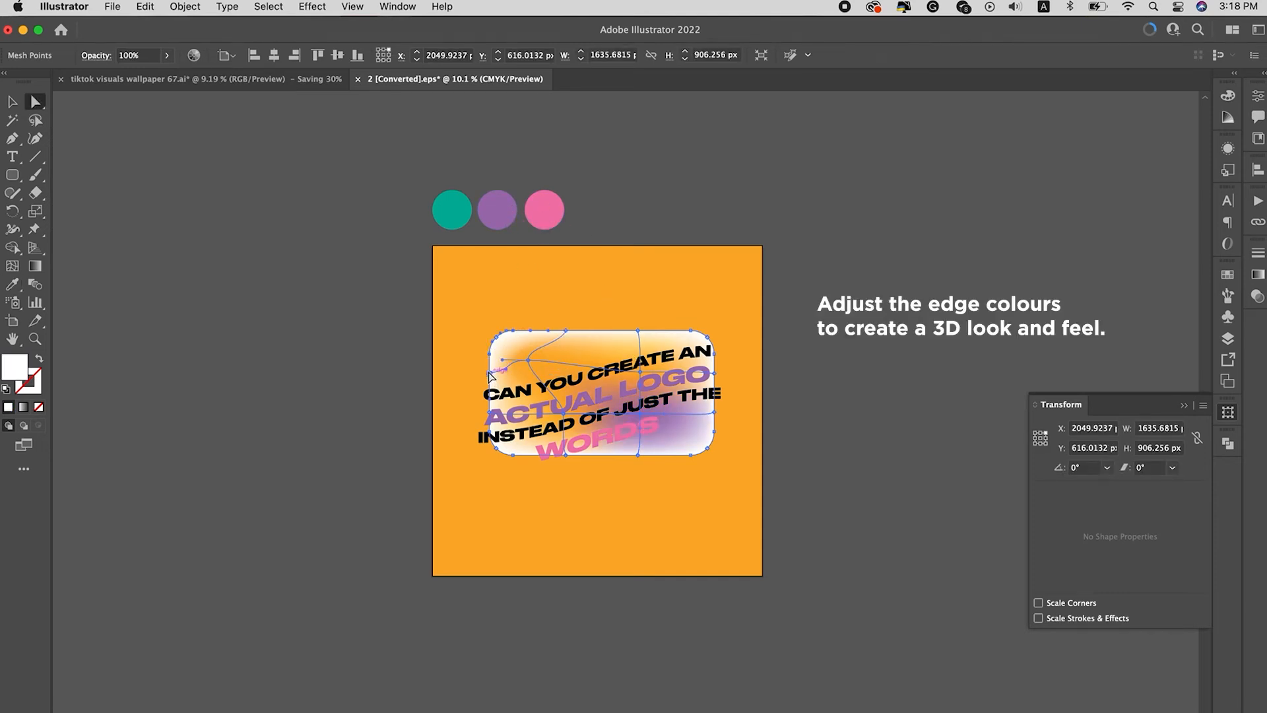
key(i)
click(454, 209)
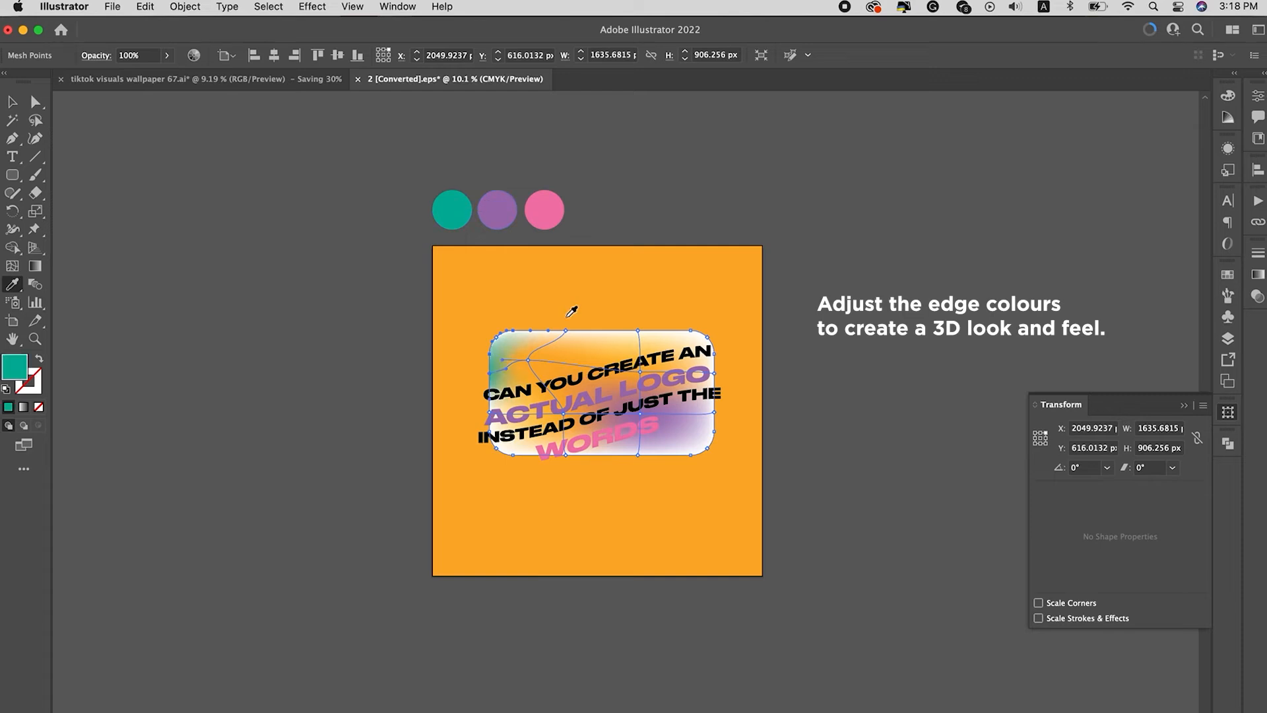
key(v)
click(728, 309)
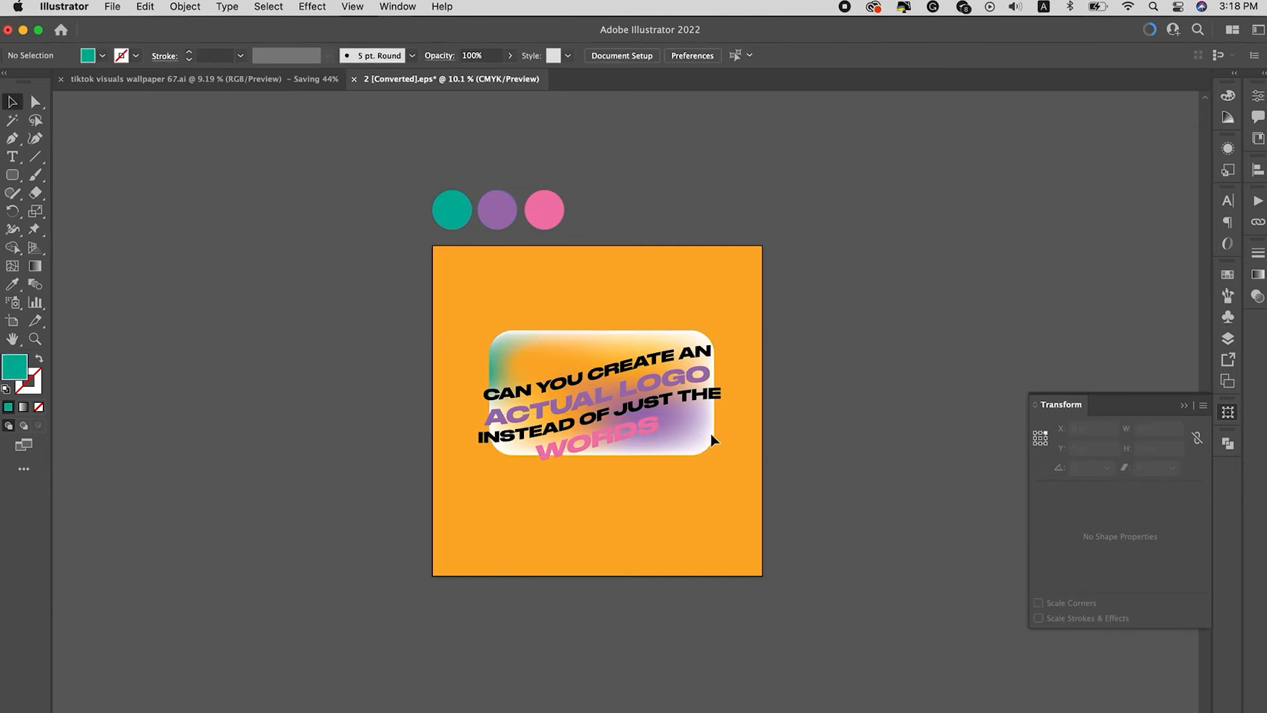
Step: Color the mesh points at the rectangle's lower-right corner and lower right edge with the background orange
key(a)
click(687, 436)
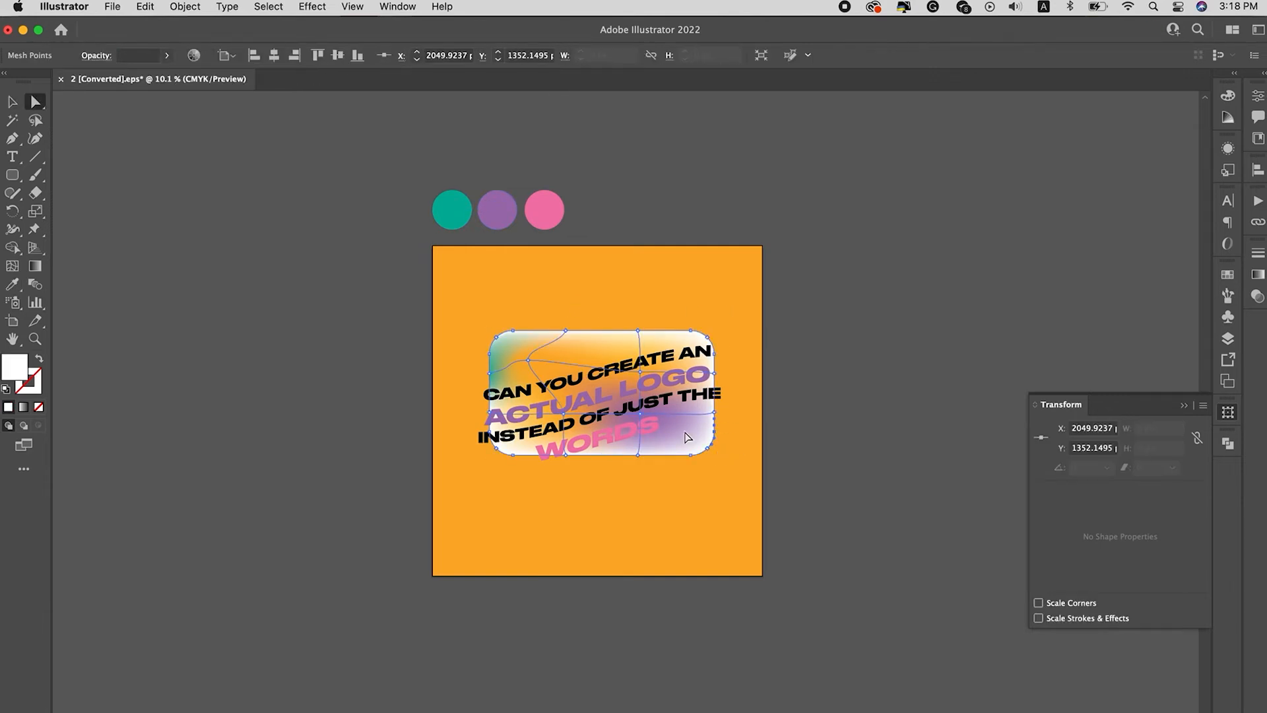
click(706, 450)
key(i)
click(729, 458)
key(a)
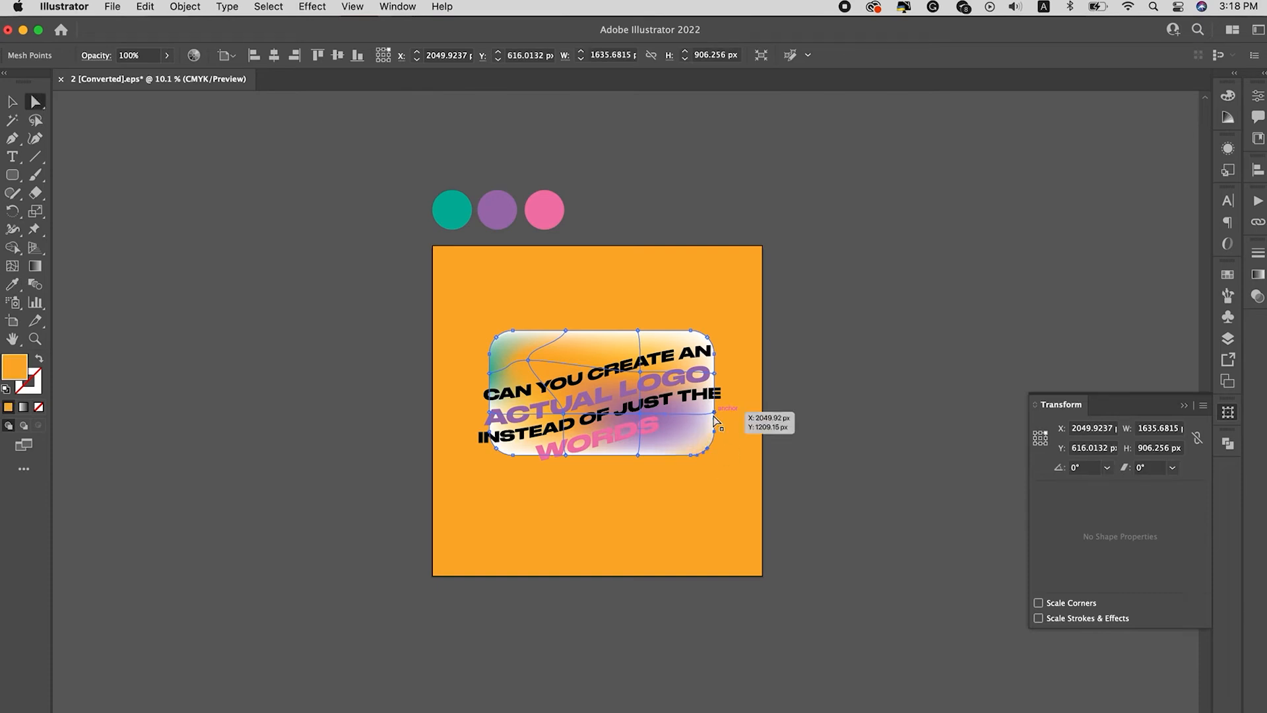
click(713, 415)
key(i)
click(736, 427)
key(a)
click(743, 447)
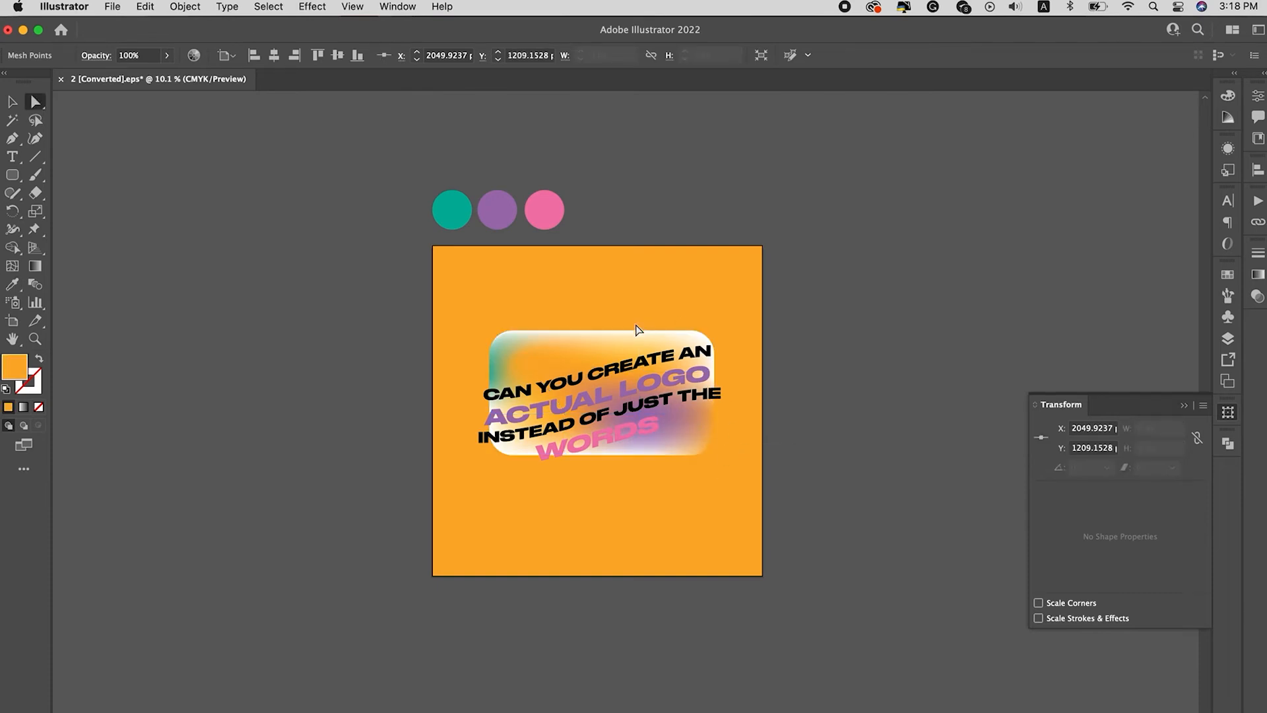
Step: Color the right-hand mesh point on the rectangle's top edge with the background orange
click(638, 330)
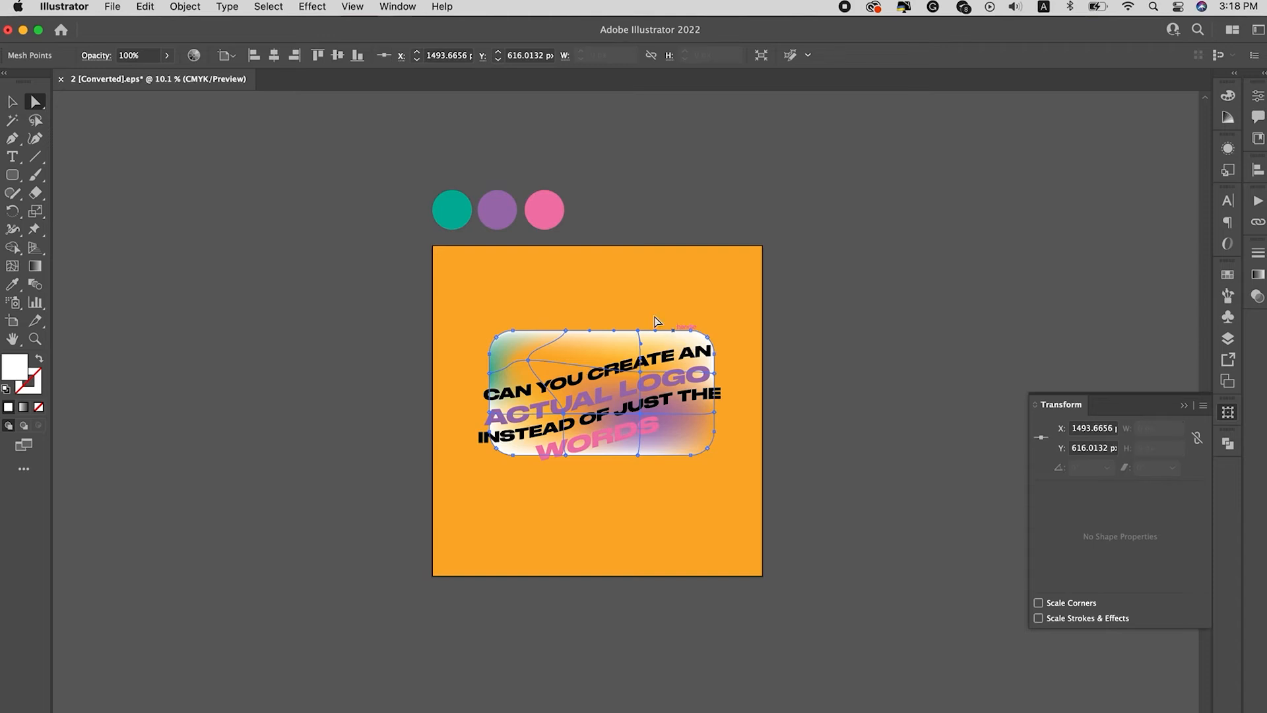
key(i)
click(638, 297)
key(a)
click(668, 289)
Step: Color the mesh's lower-left corner with the pink swatch and shift the purple inner mesh point to the right
click(511, 456)
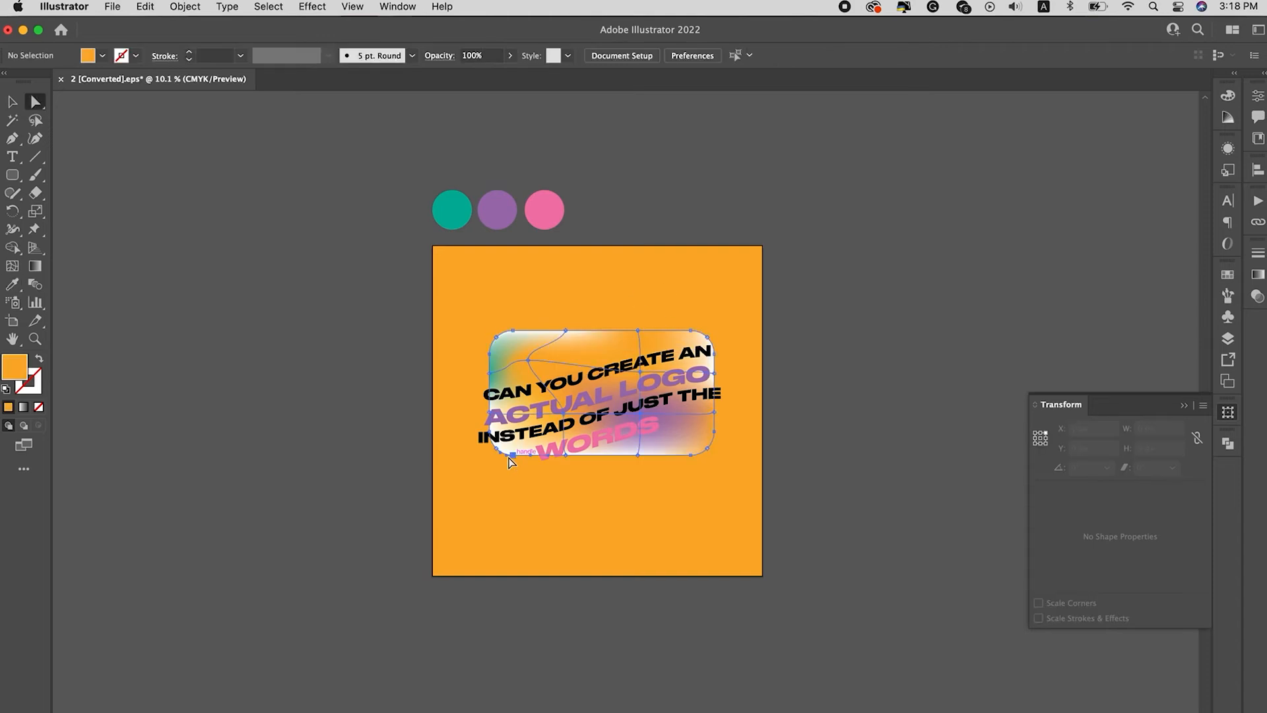
shift+click(565, 455)
key(i)
click(553, 220)
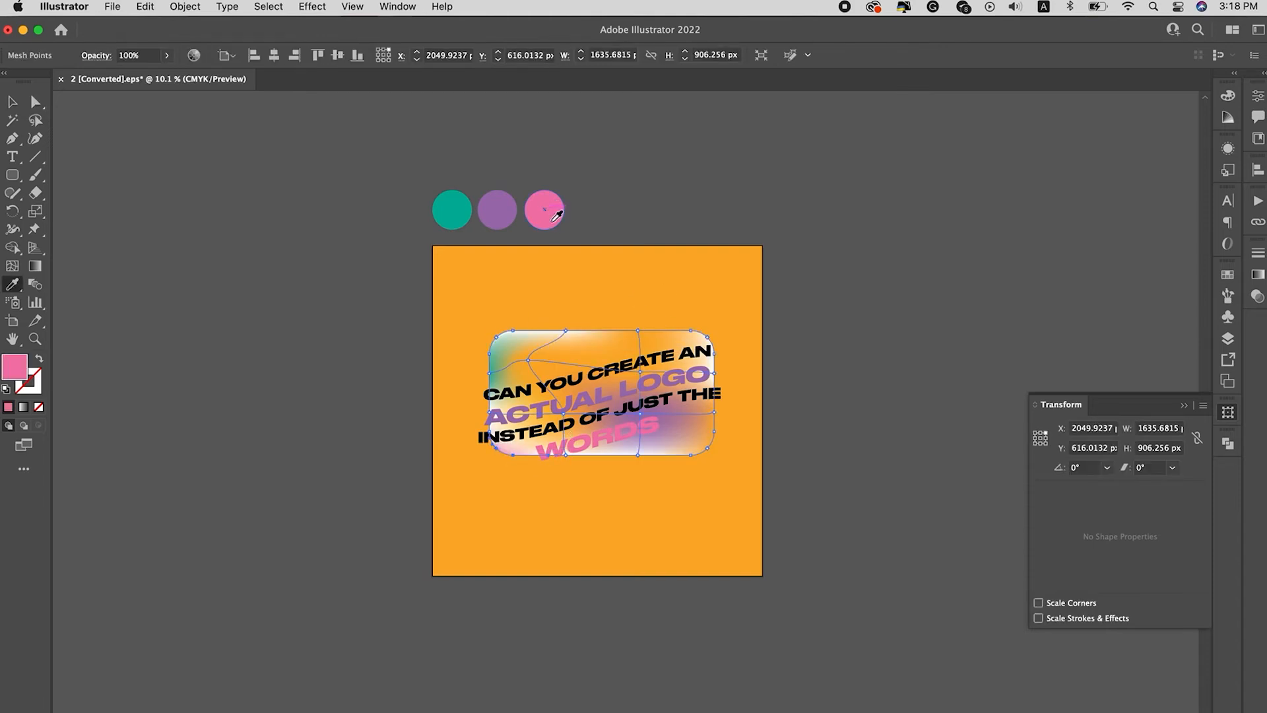
key(a)
drag(640, 413, 669, 415)
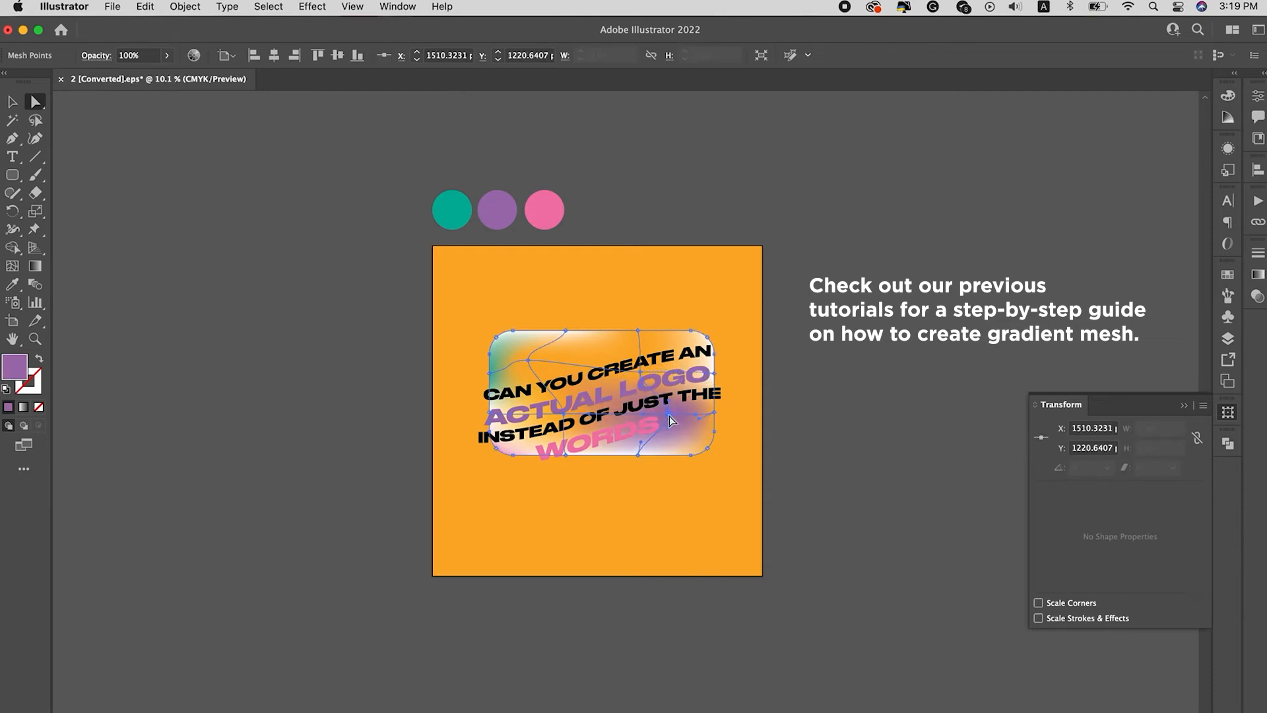
Step: Color the mesh point at the rectangle's upper-right corner with the background orange
click(707, 338)
key(i)
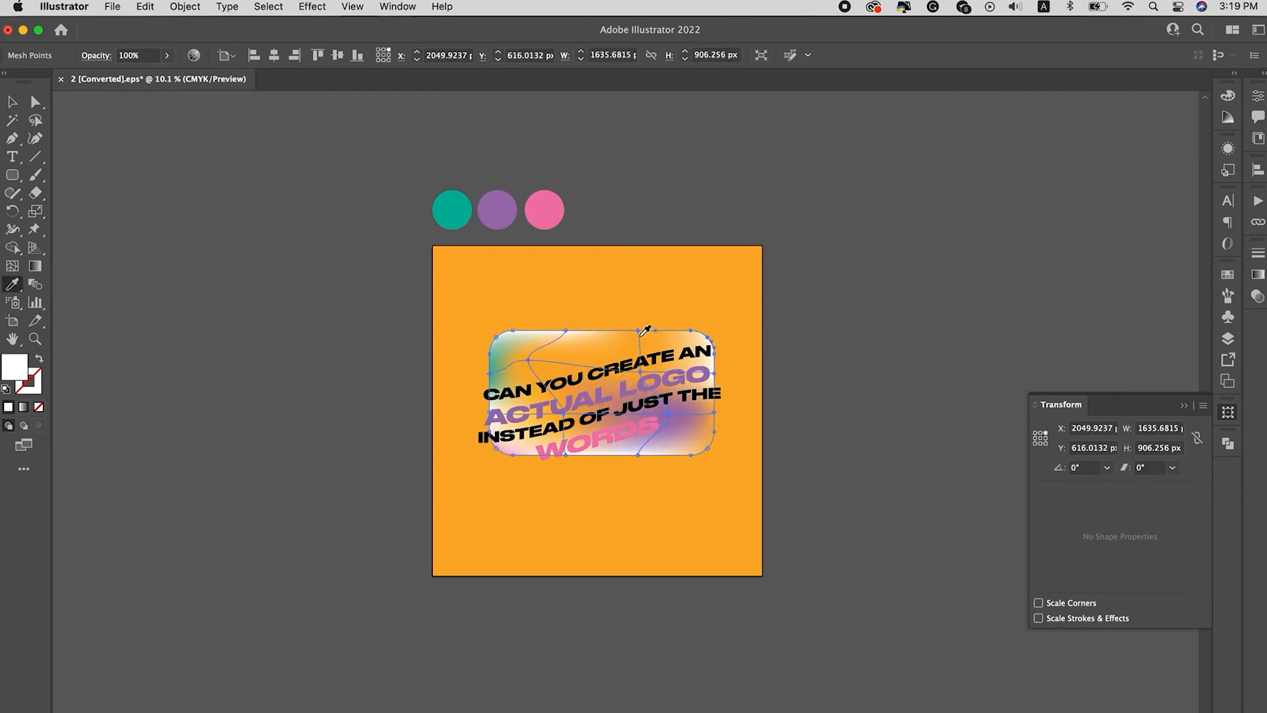
click(704, 349)
click(728, 364)
key(a)
key(super+shift+a)
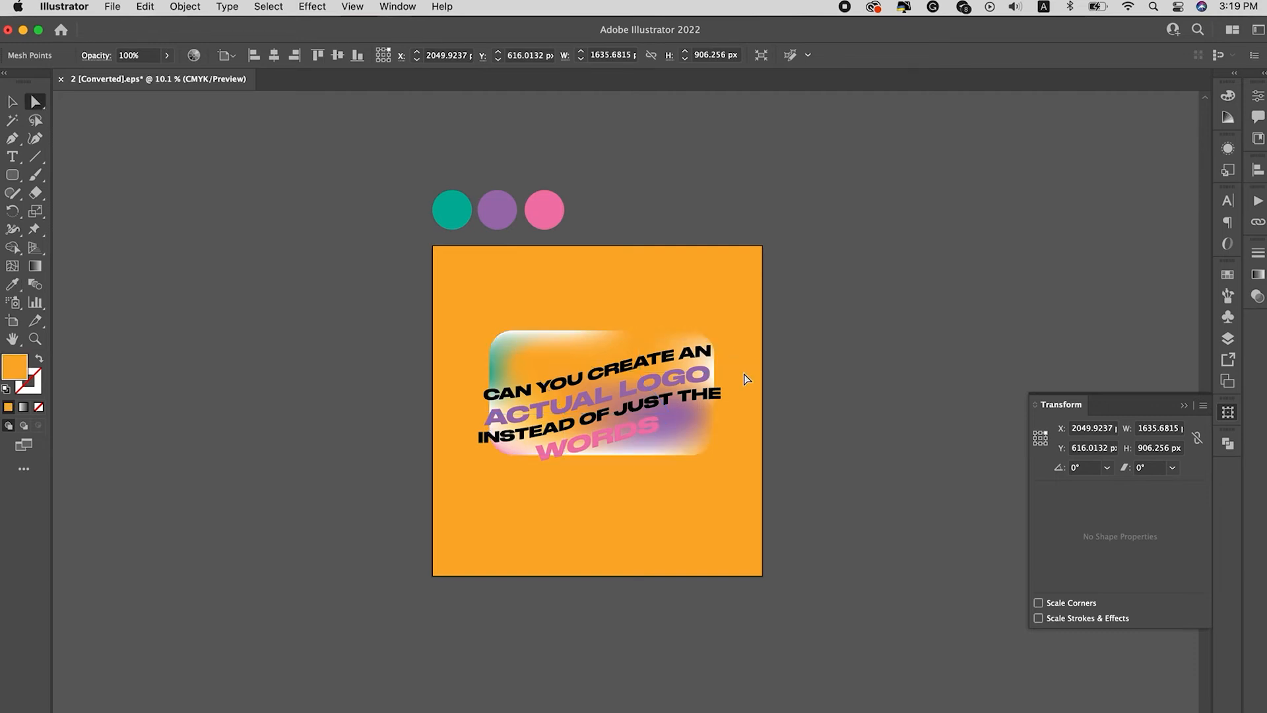
Step: Move the gradient mesh rectangle slightly down behind the text
scroll(736, 378, up, 3)
click(499, 313)
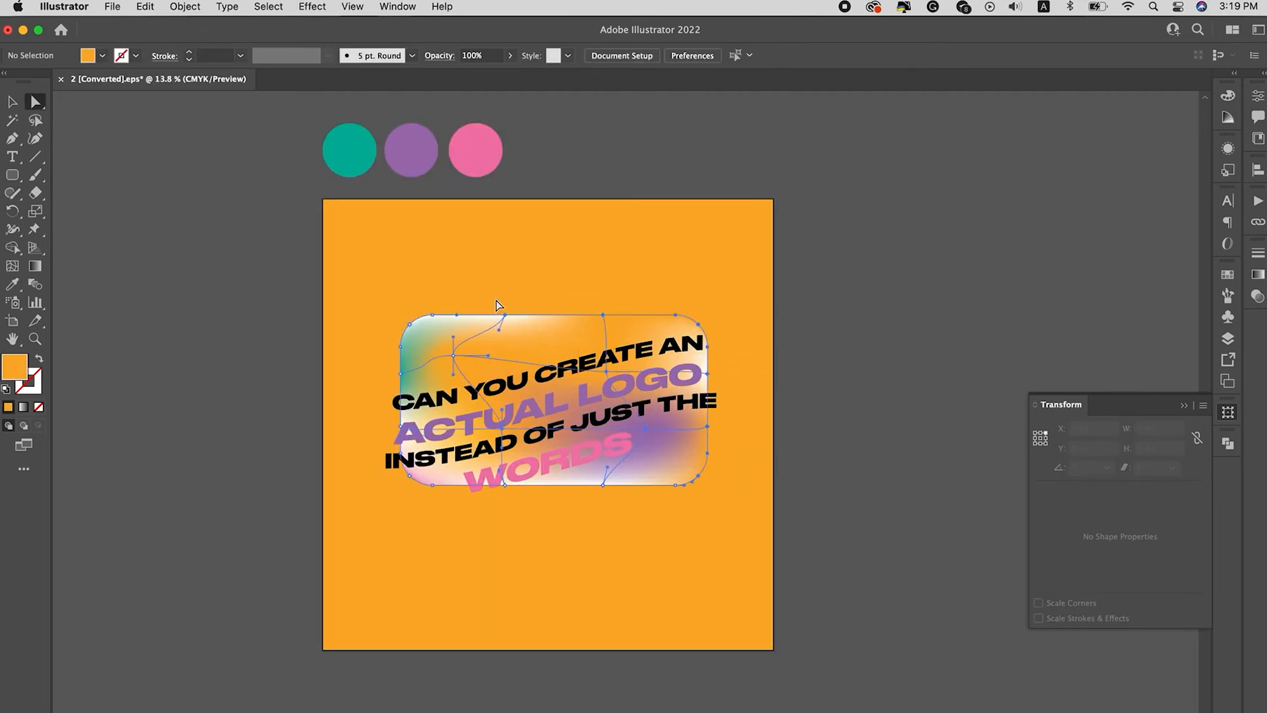
key(v)
drag(611, 357, 612, 378)
click(747, 473)
drag(663, 475, 660, 469)
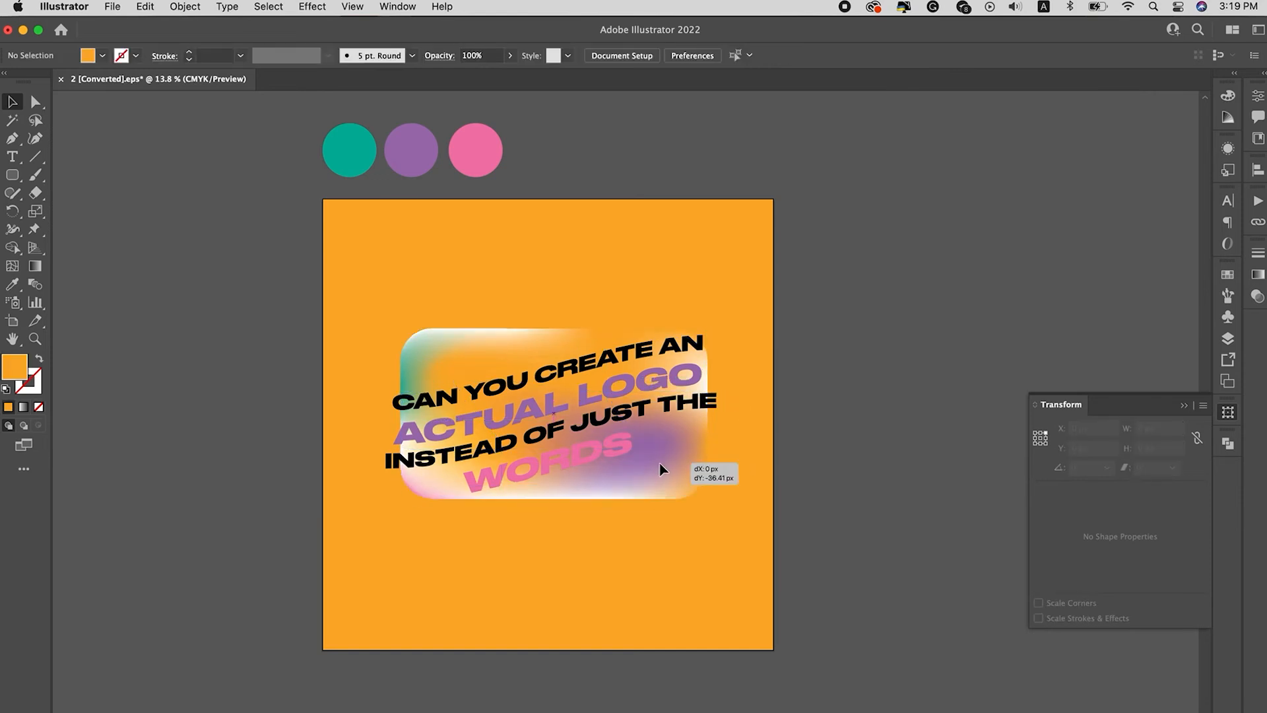
click(760, 438)
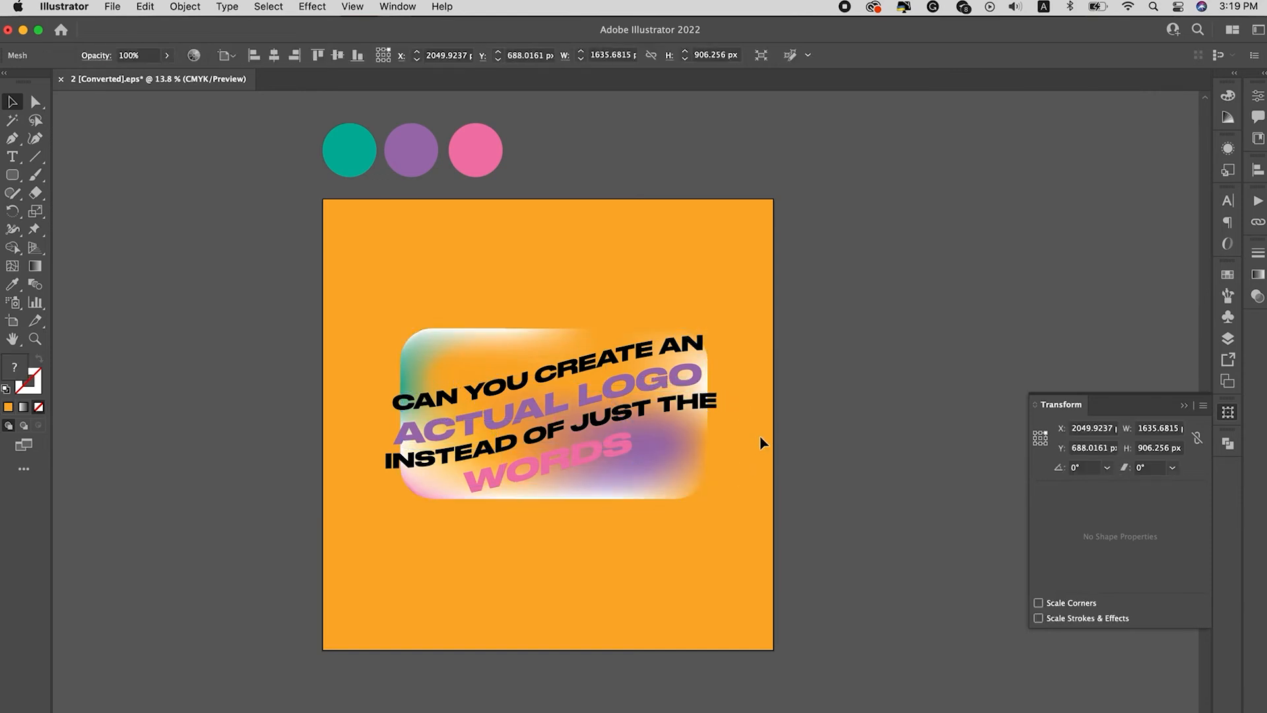
Step: Color the left-hand mesh point on the bottom edge orange and pull the inner upper-right mesh point down
key(a)
click(539, 501)
click(504, 499)
key(i)
click(499, 531)
key(a)
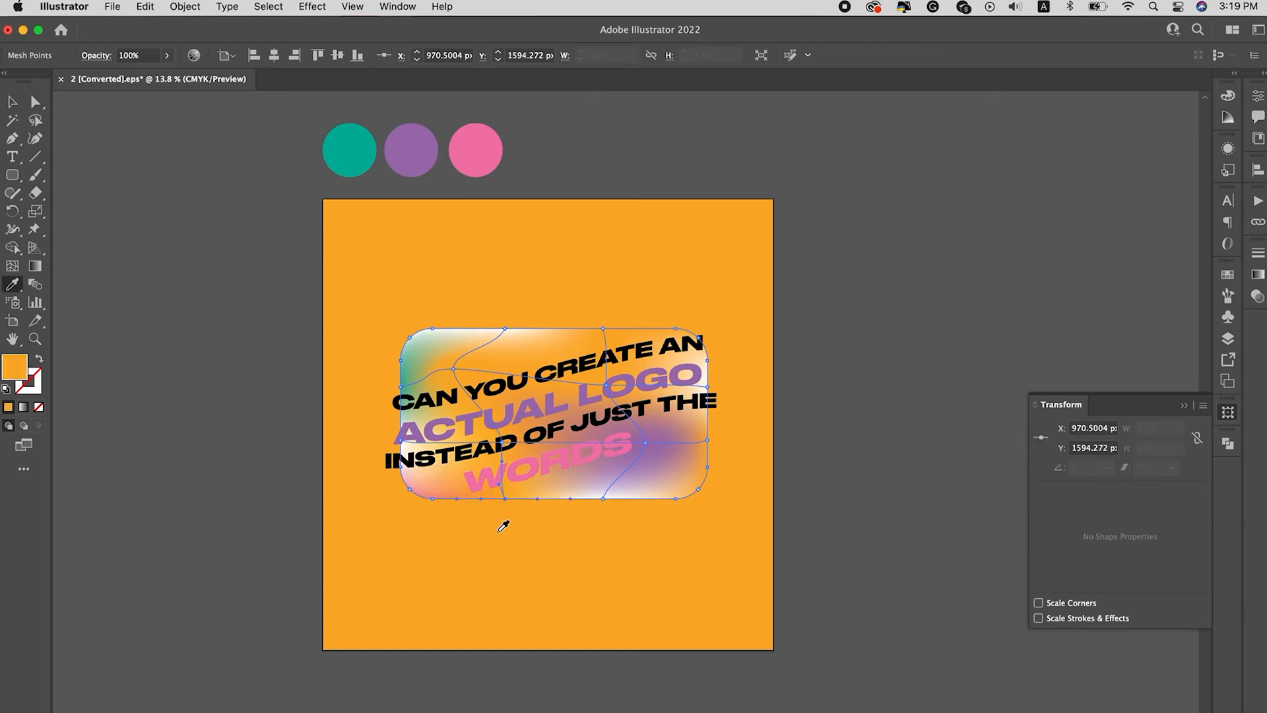
click(660, 564)
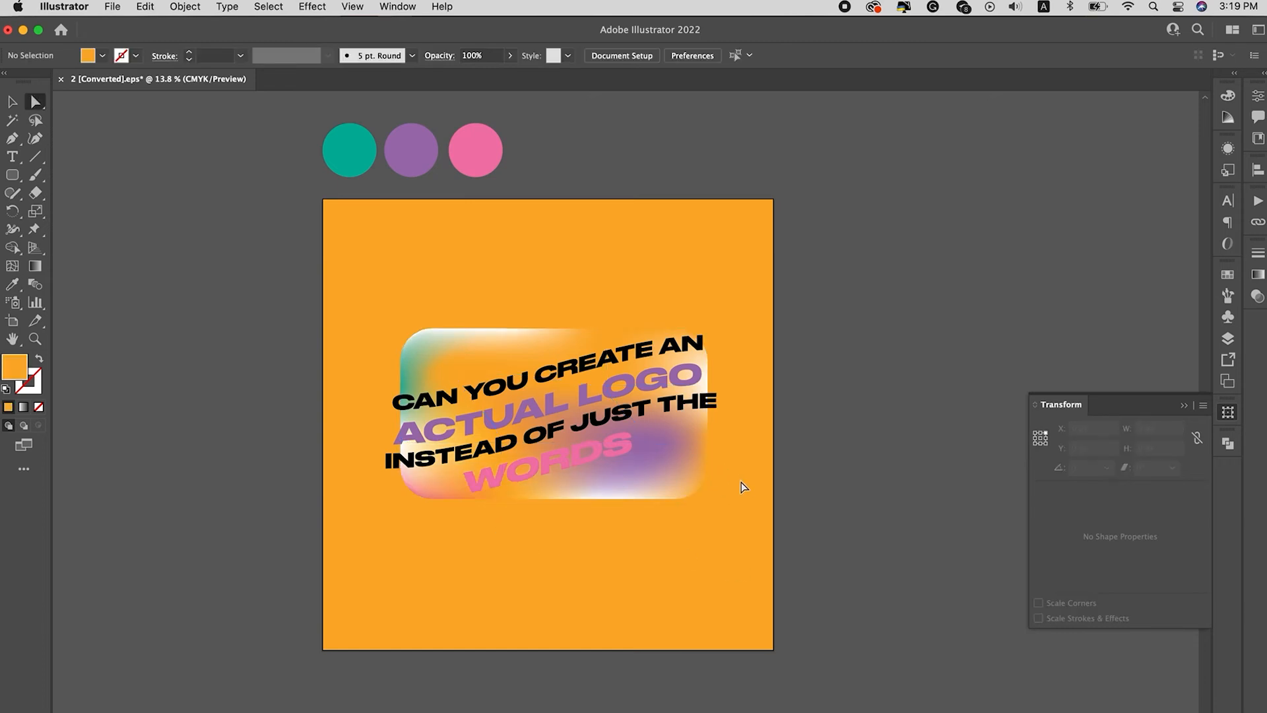
drag(607, 388, 599, 419)
click(644, 518)
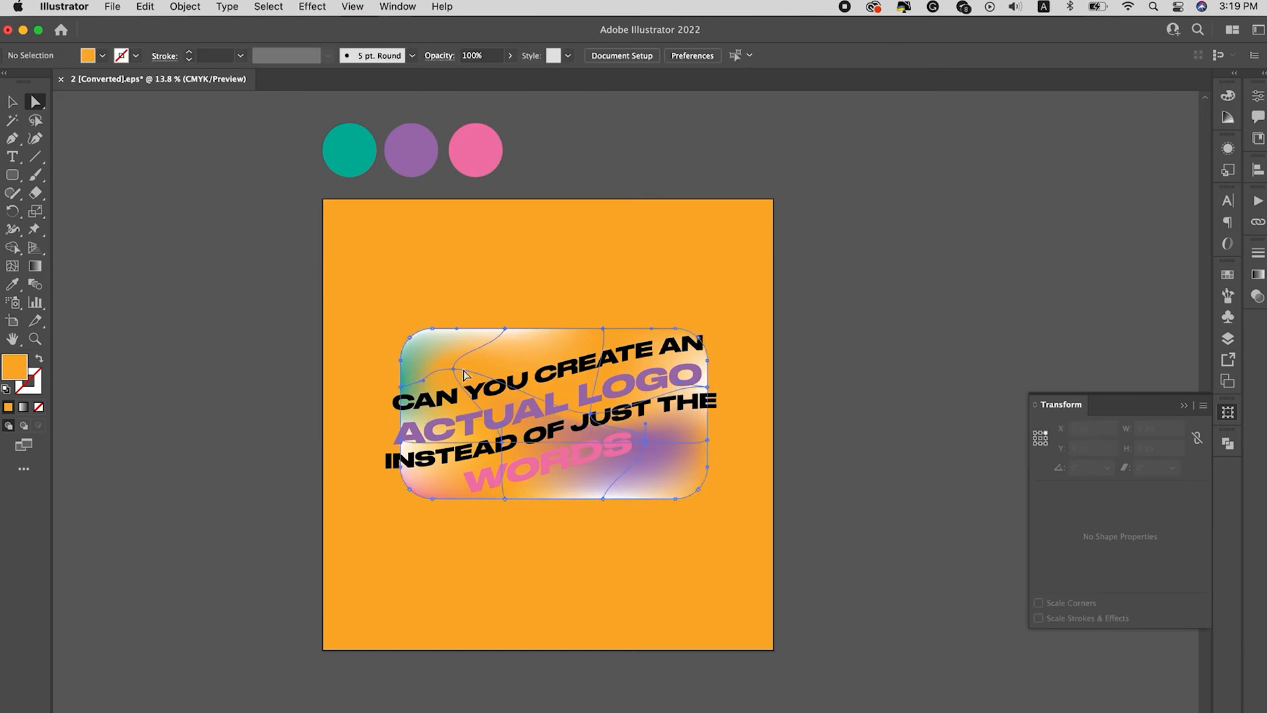
Step: Add a mesh point near the rectangle's upper middle, color it with the teal swatch, and shift it down and right
click(464, 375)
key(u)
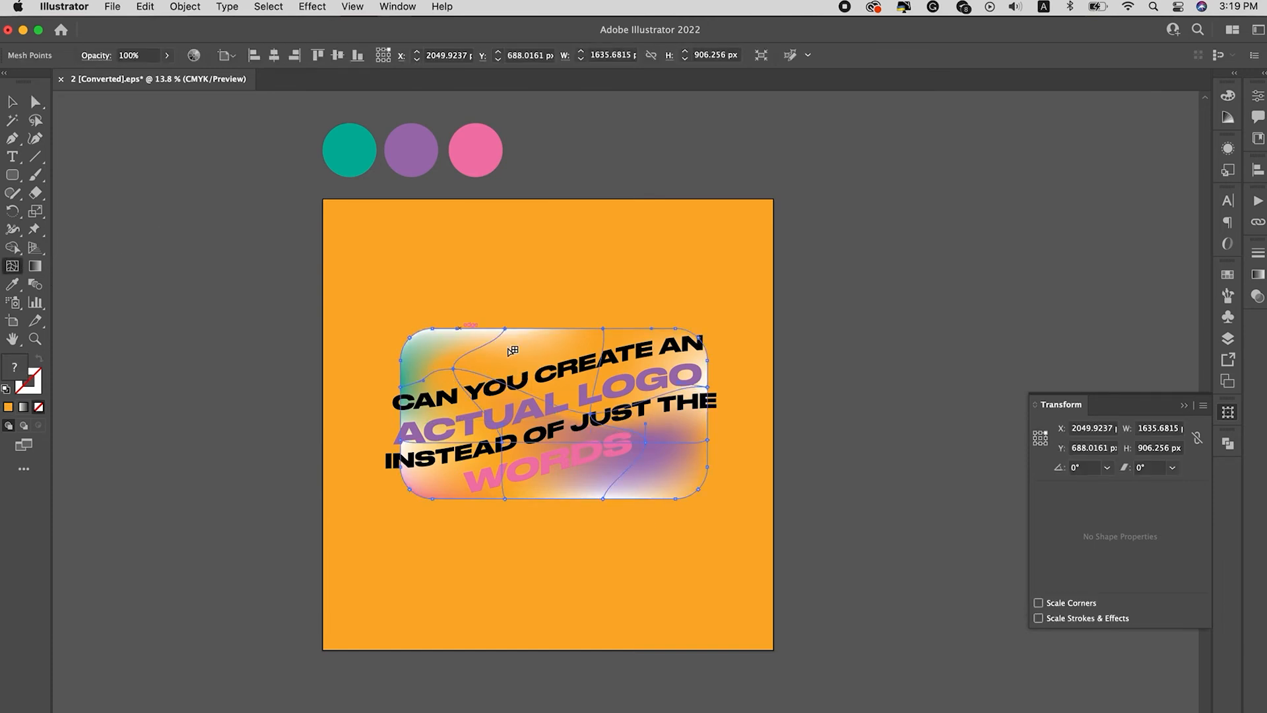
click(528, 351)
key(i)
click(473, 160)
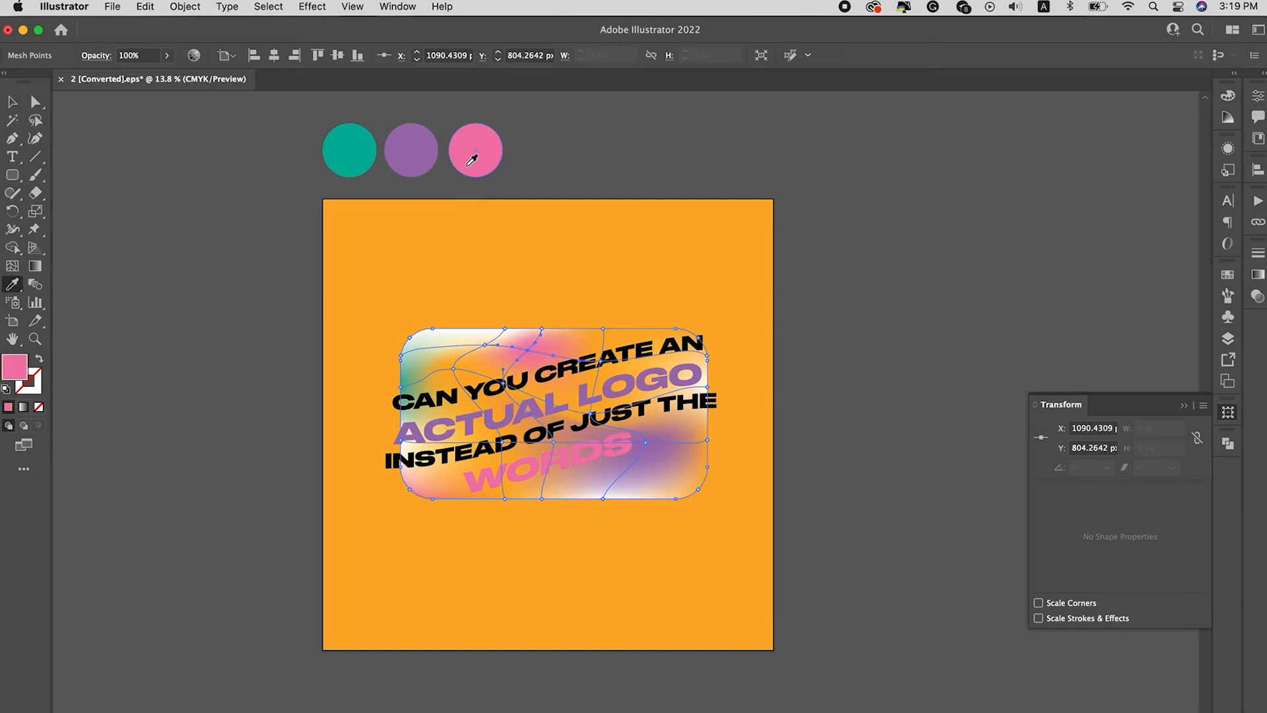
click(359, 155)
key(a)
click(597, 284)
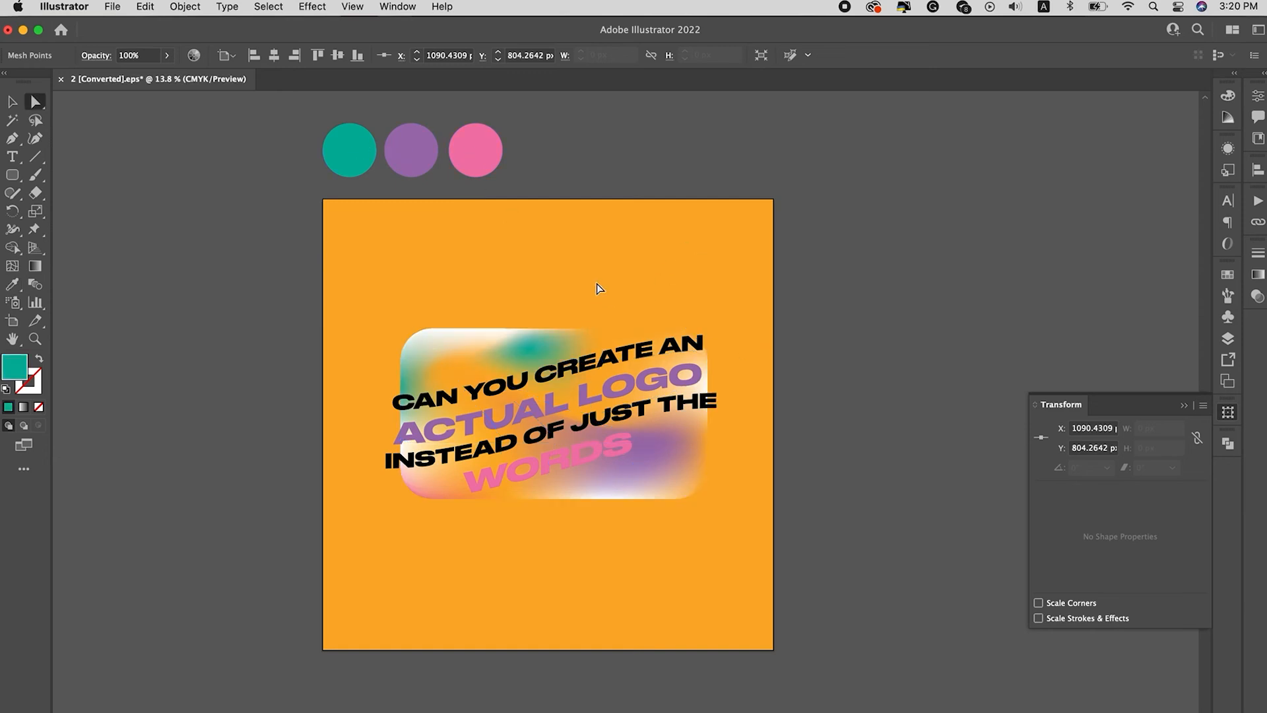
drag(527, 350, 549, 373)
click(725, 465)
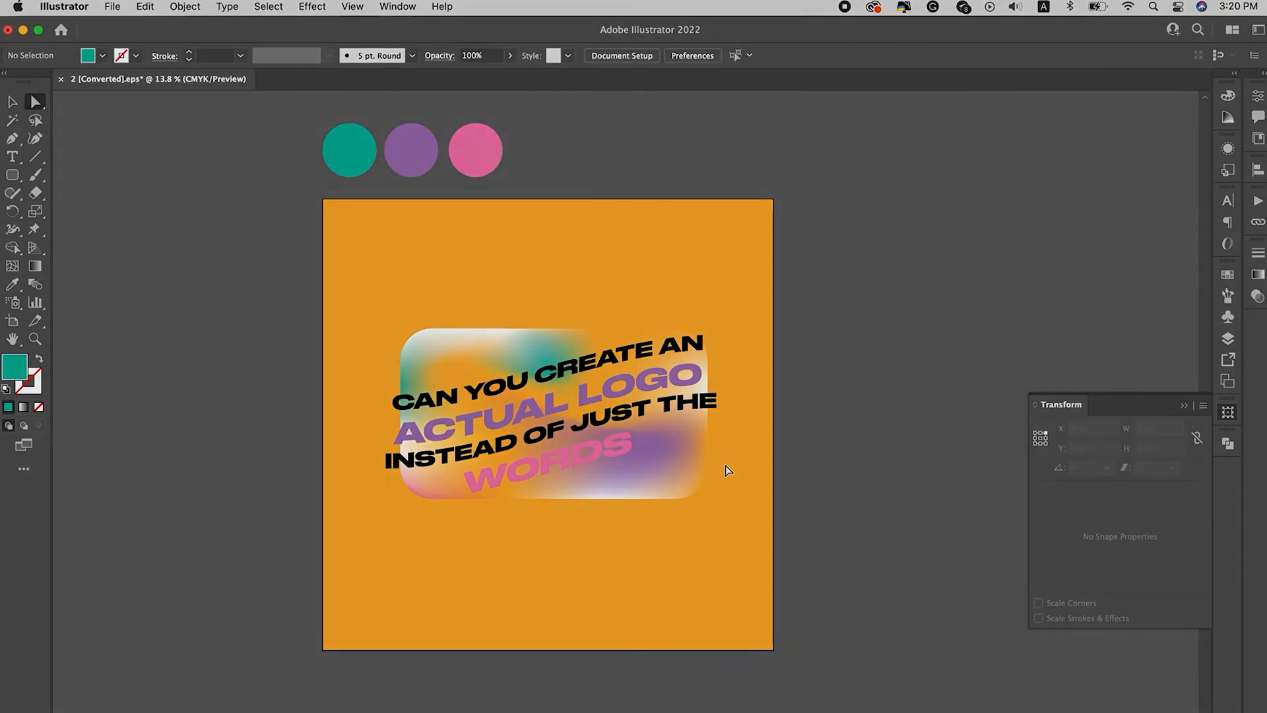